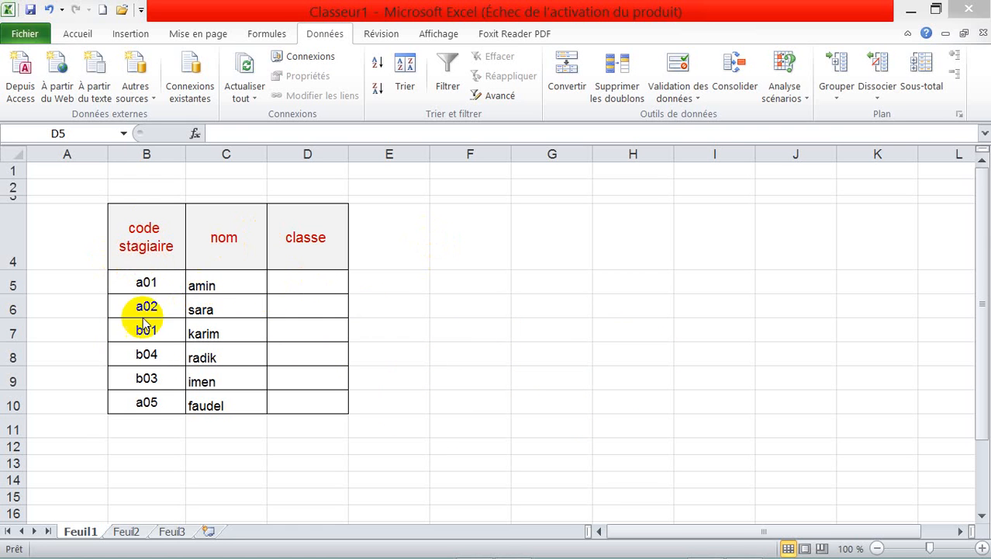
Increase the heights of rows 2 and 3 above the trainee table
left_click(465, 245)
left_click(381, 289)
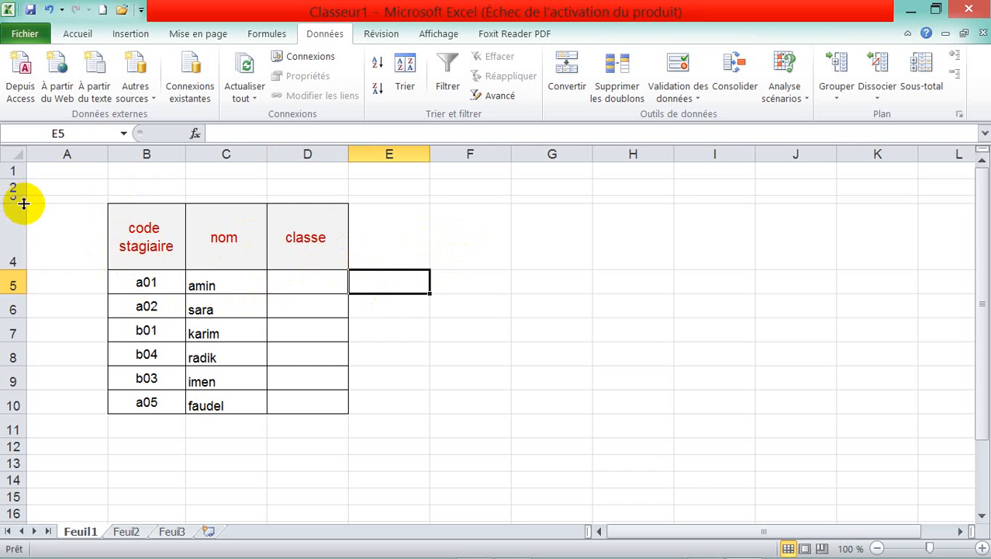
mouse_move(17, 202)
left_mouse_down()
mouse_move(19, 228)
mouse_move(16, 217)
left_mouse_up()
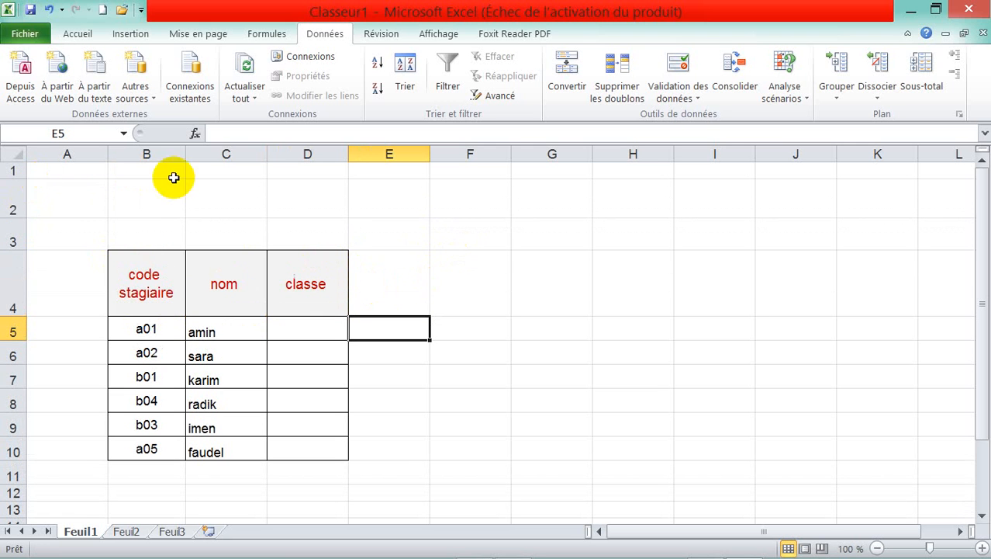
Enter the headers "code stagiaire", "nom" and "classe" in cells F4, G4 and H4
left_click(468, 279)
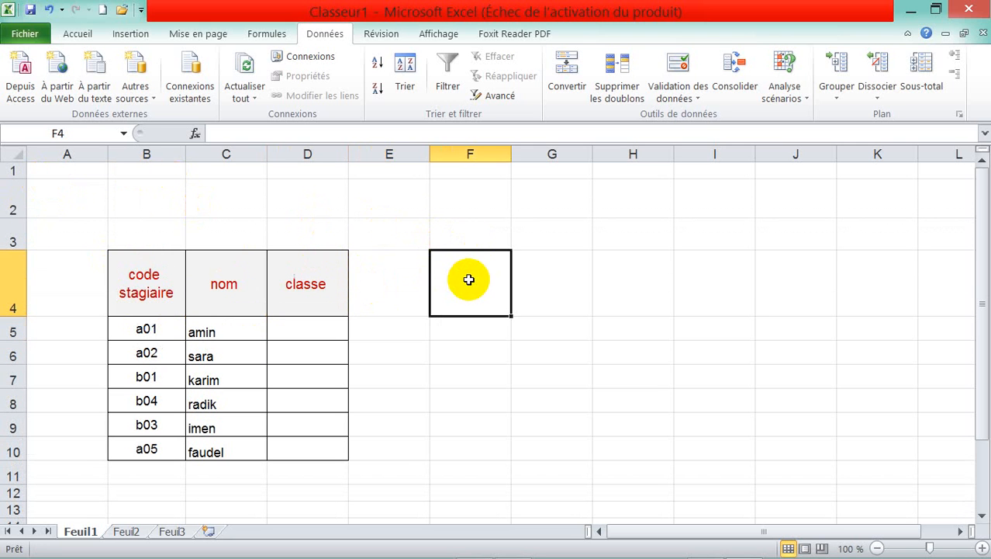
type("de stagia")
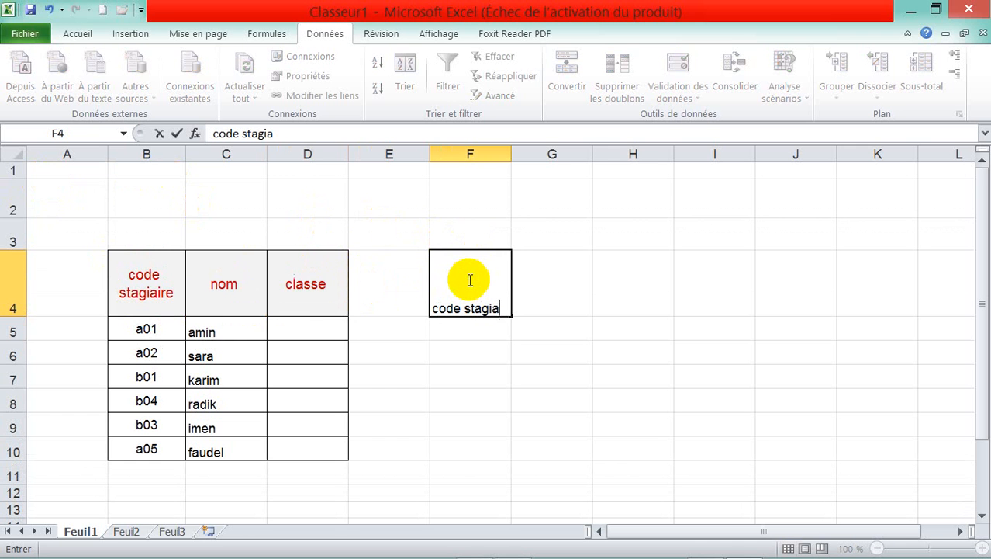
type("e")
key("Tab")
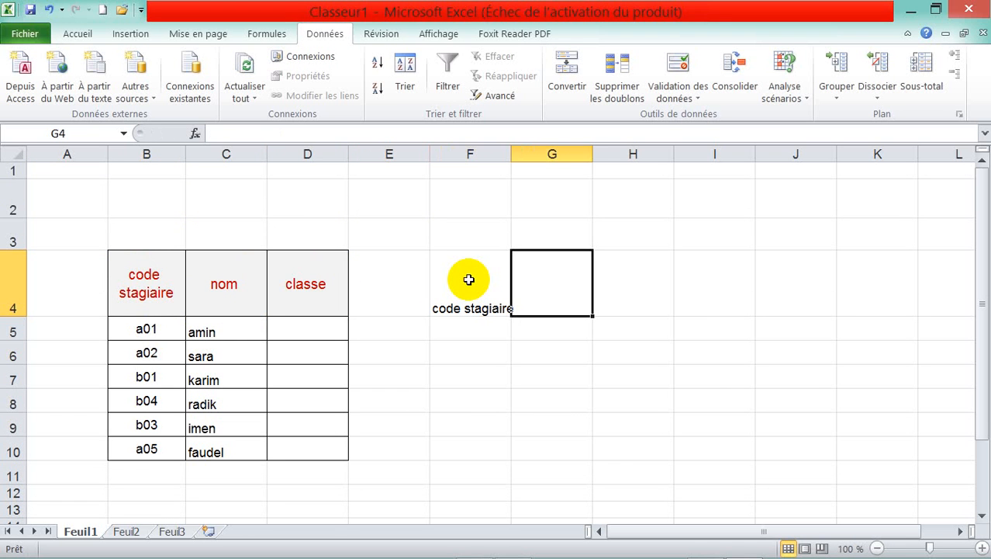
type("nom")
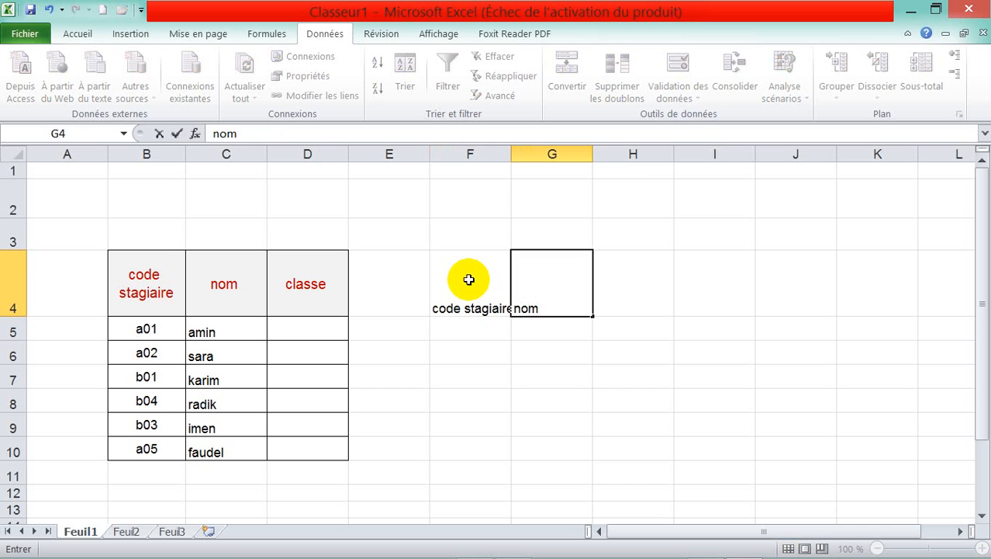
key("Tab")
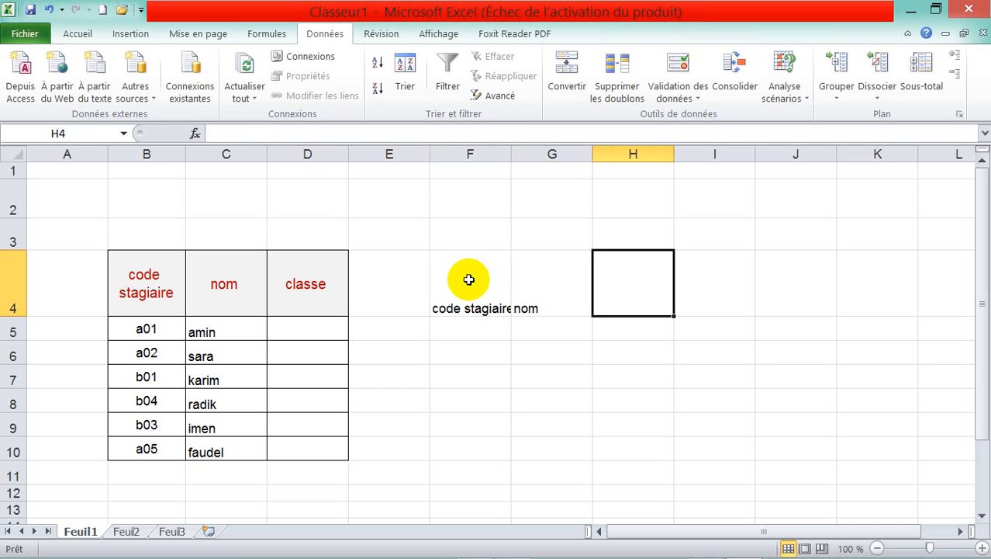
type("cla")
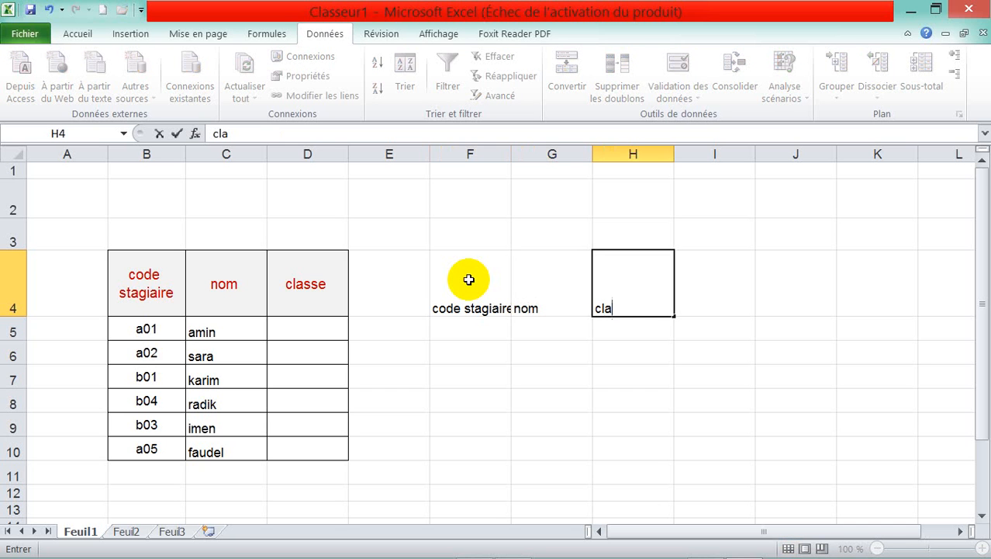
type("sse")
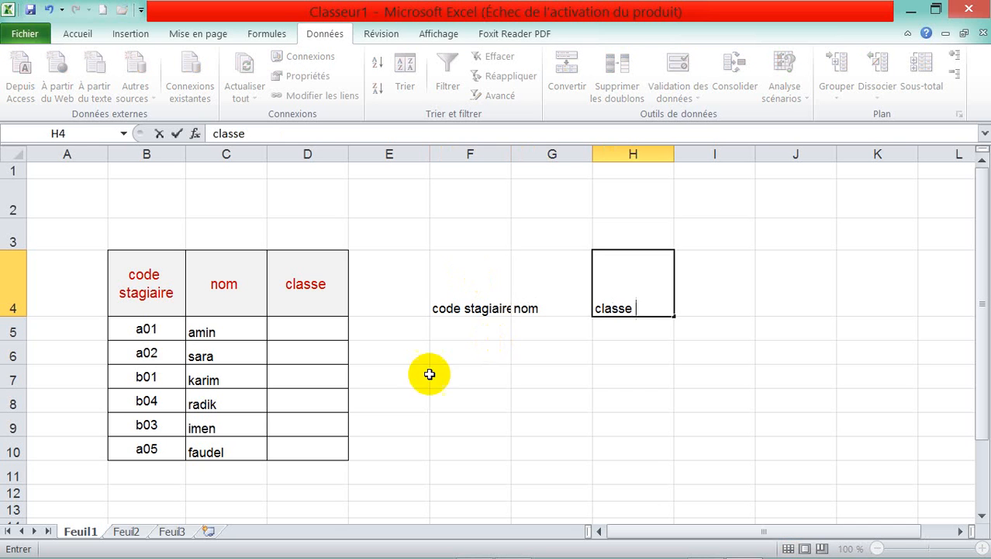
Enter the trainee codes a01 in F5 and a02 in F6
left_click(441, 332)
type("a01")
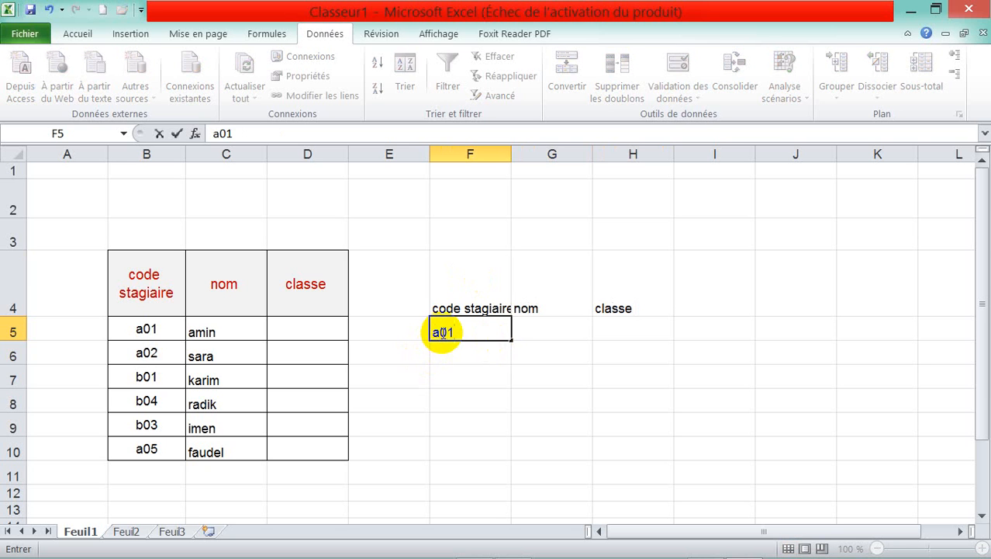
key("Return")
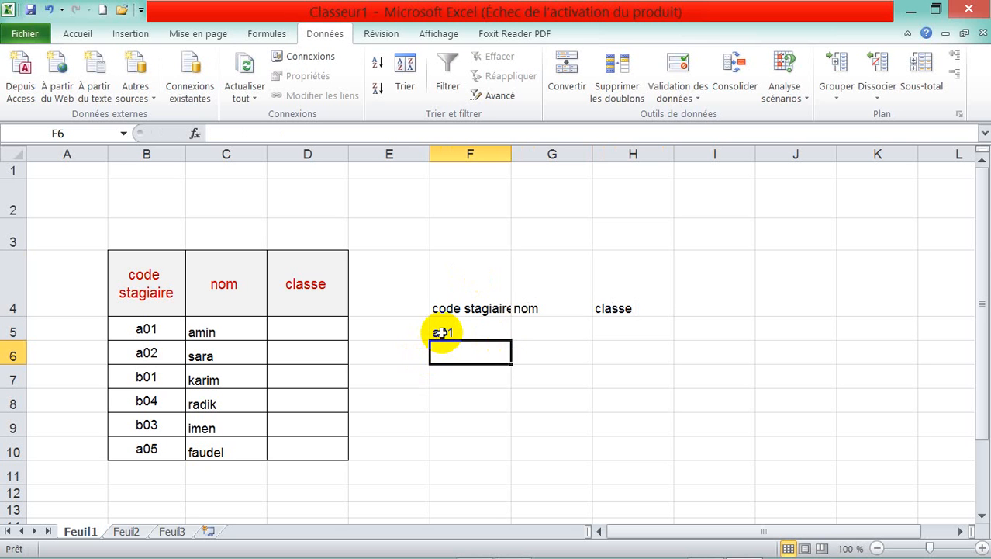
type("a02")
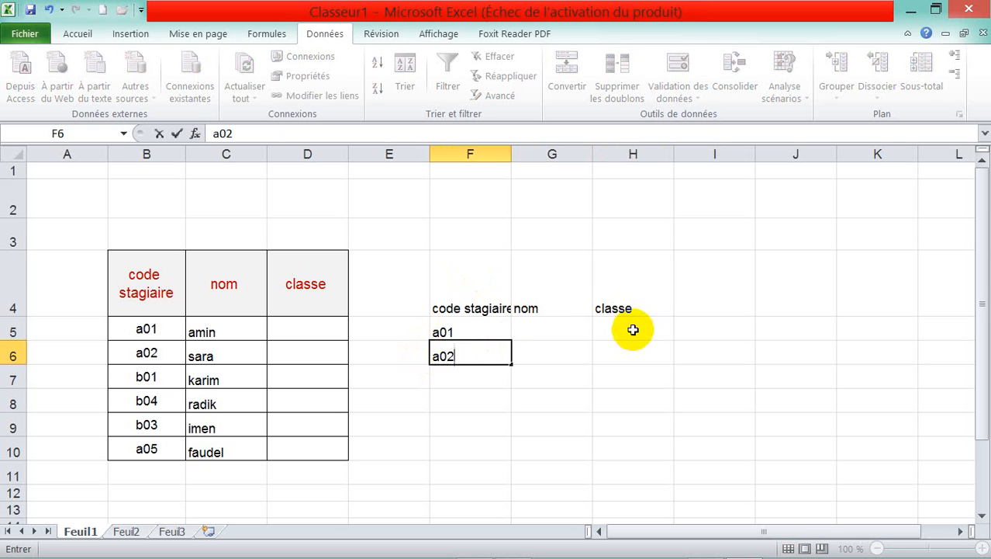
left_click(635, 328)
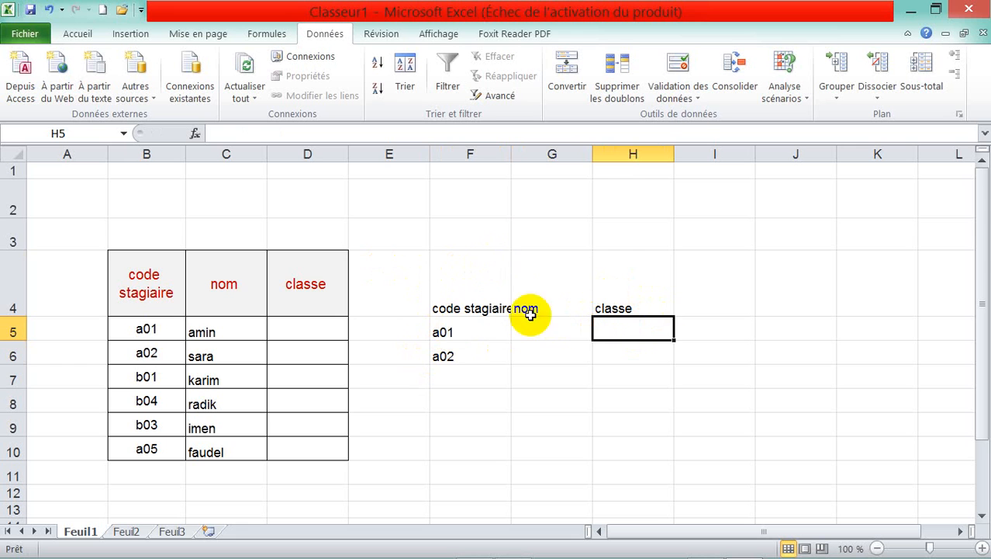
Apply all borders to the new table in F4:H6
left_click_drag(460, 269, 593, 337)
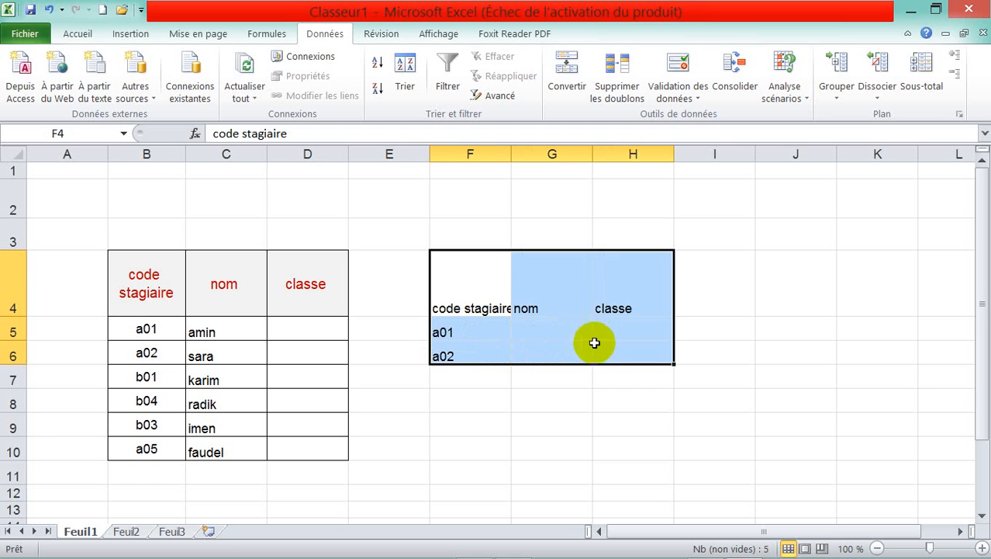
left_click(77, 33)
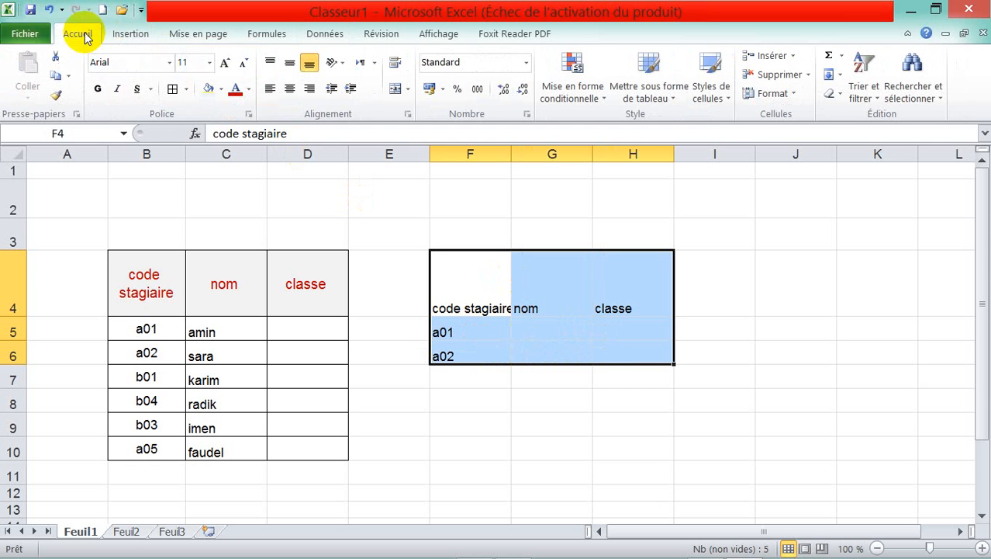
left_click(189, 90)
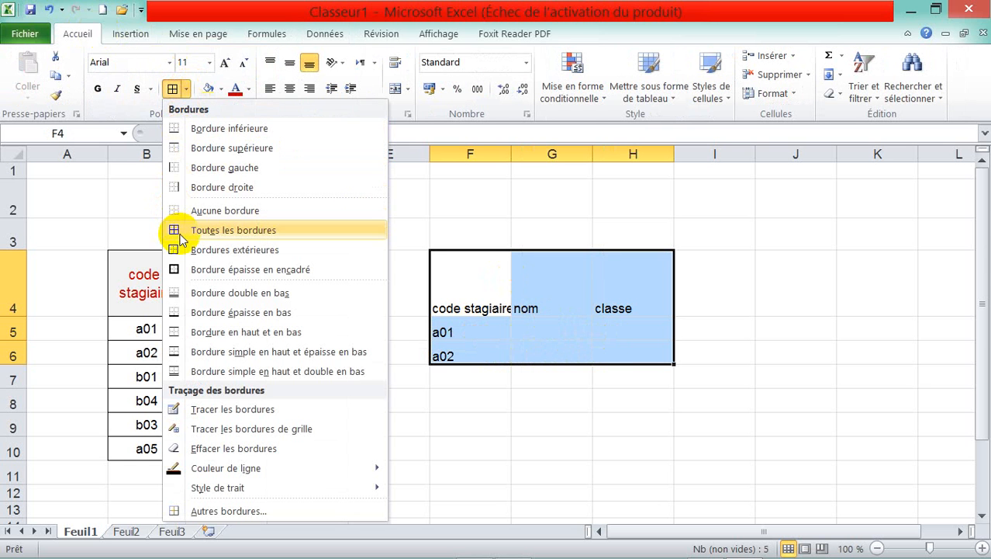
left_click(302, 227)
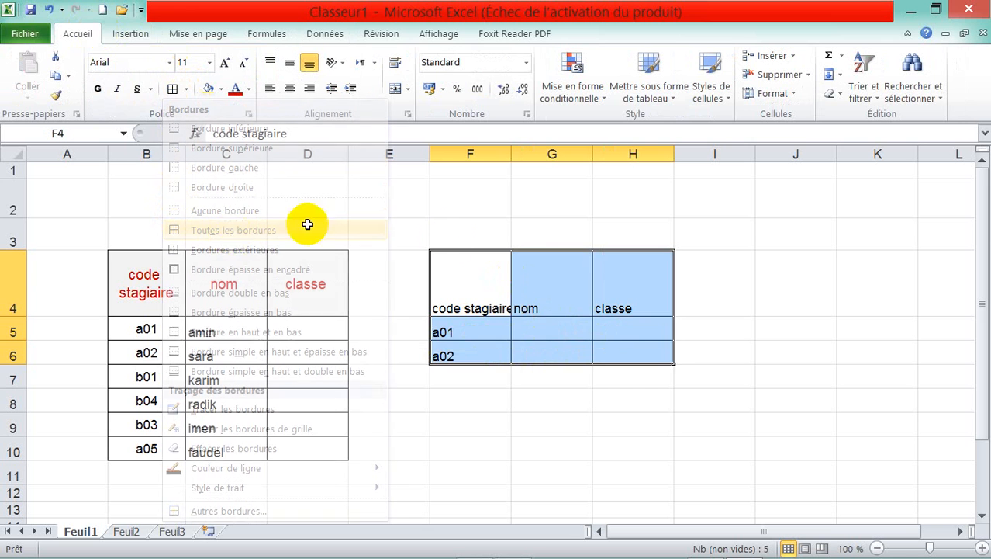
left_click(553, 329)
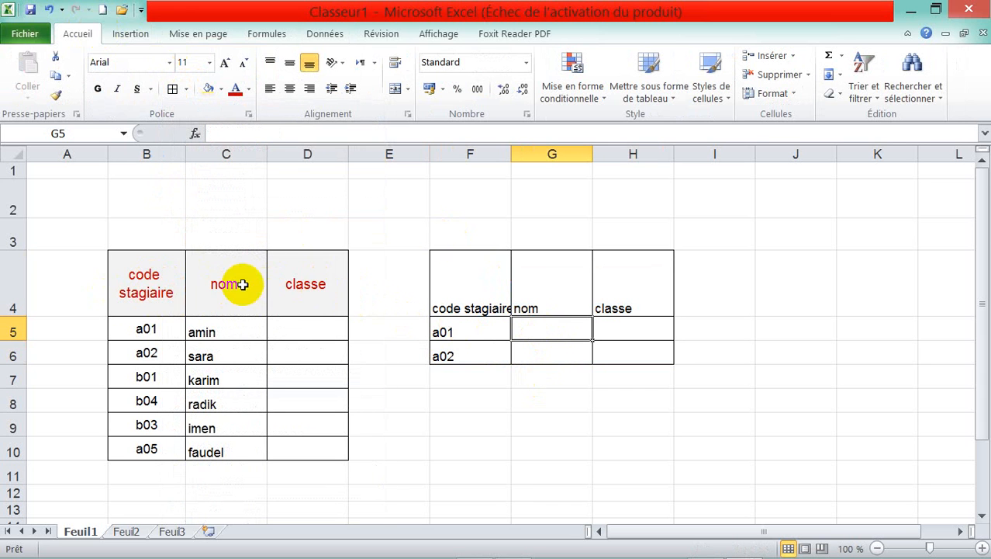
Center the header cells F4:H4 horizontally and vertically
left_click_drag(478, 277, 604, 281)
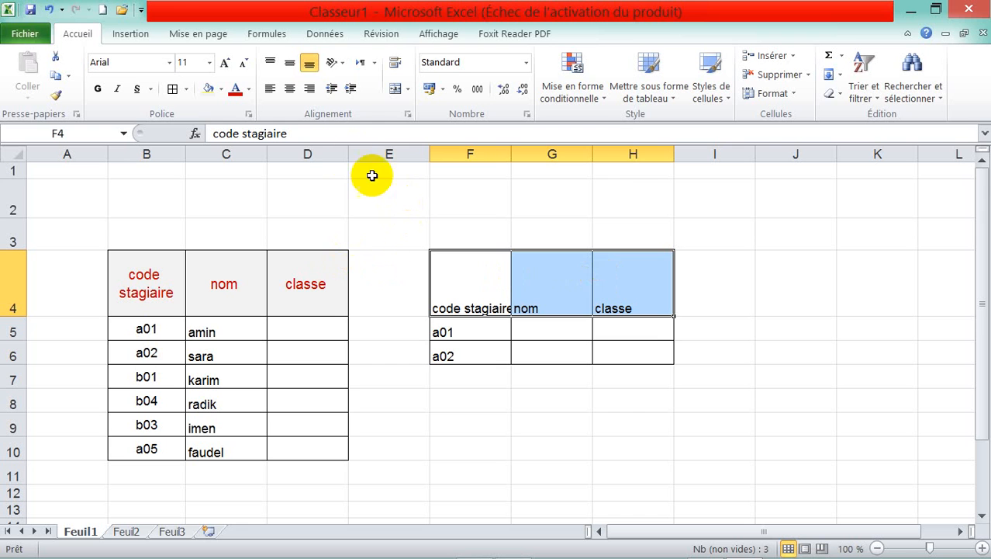
left_click(290, 90)
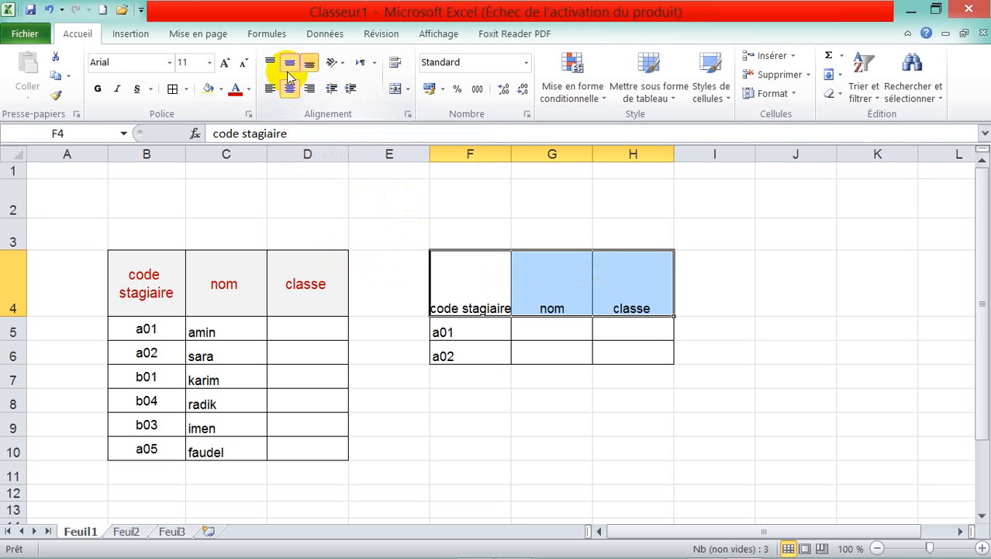
left_click(289, 66)
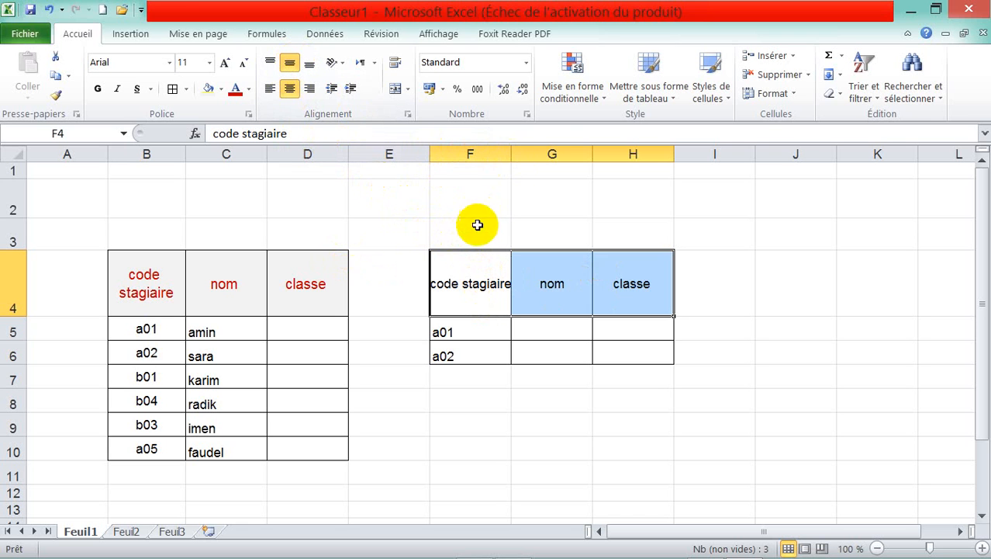
Narrow column E and widen column F to fit the "code stagiaire" header
left_click_drag(430, 155, 402, 161)
left_click_drag(481, 154, 502, 155)
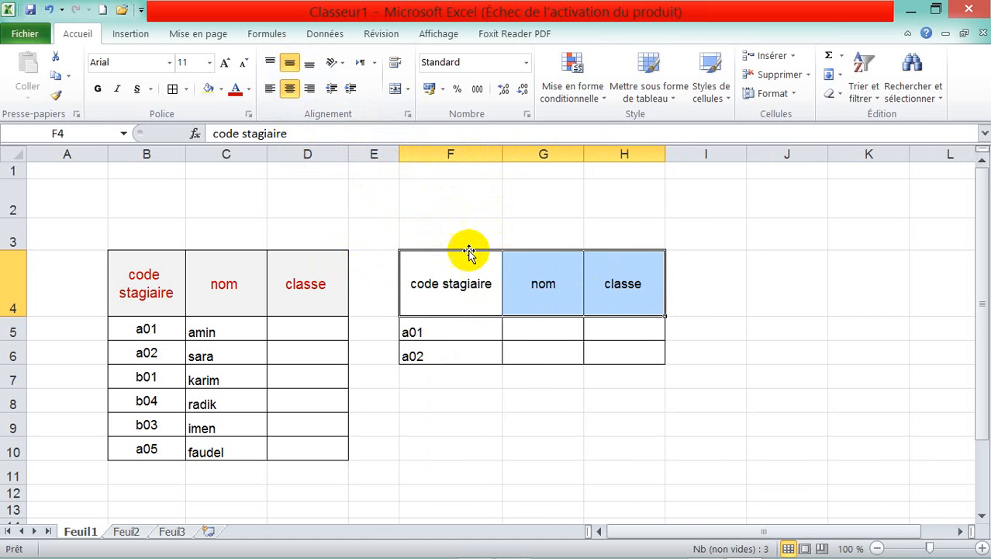
left_click(630, 295)
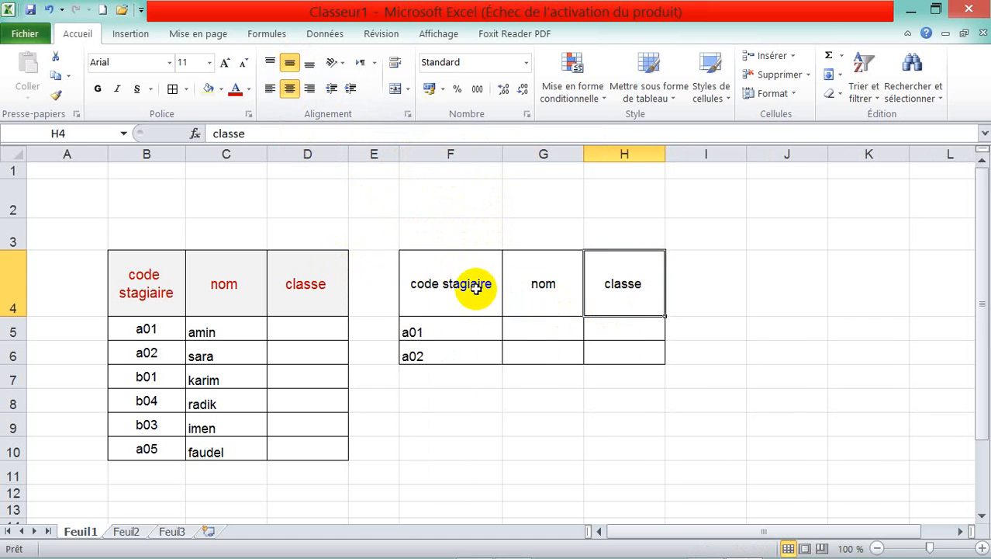
Fill the header cells F4:H4 with orange and color their text dark red
left_click_drag(461, 279, 607, 284)
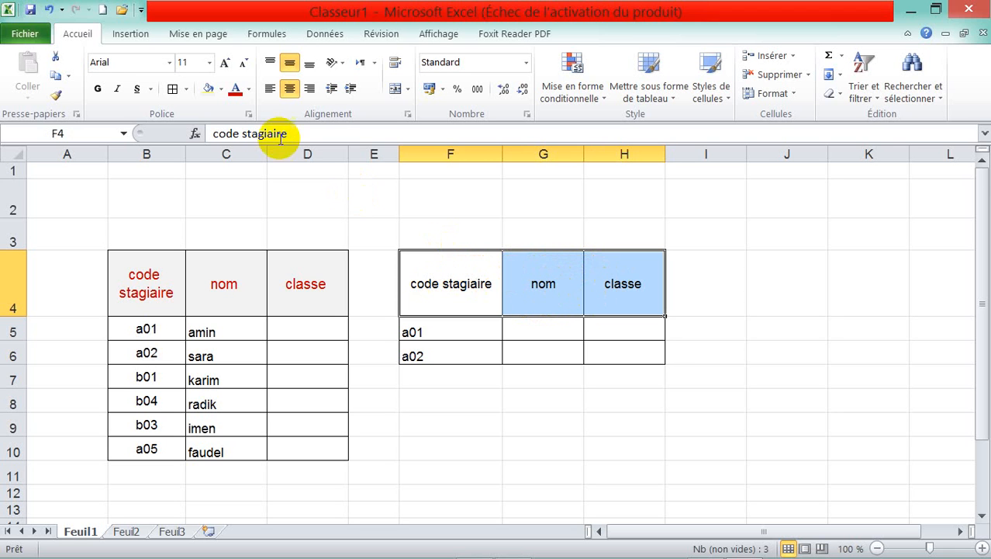
left_click(222, 90)
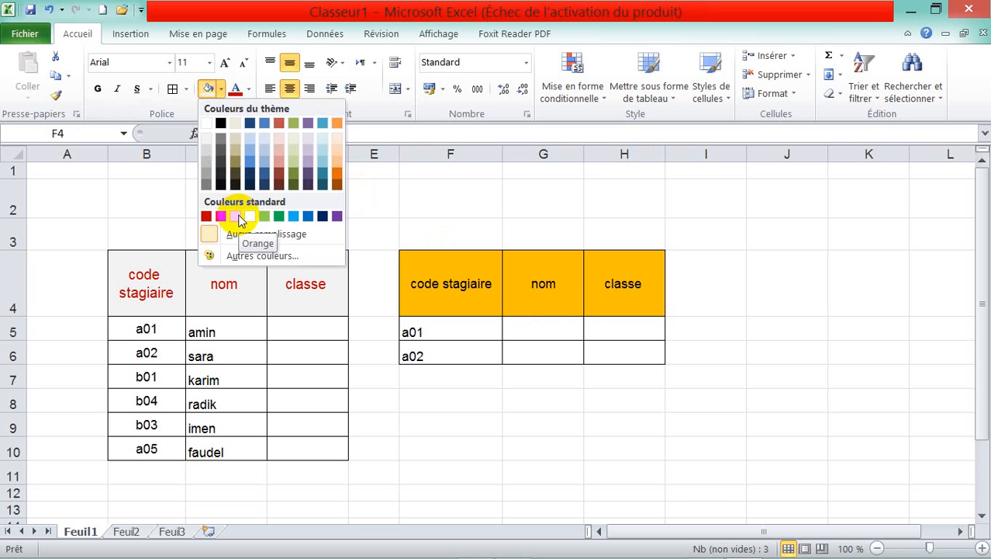
left_click(240, 217)
left_click(250, 90)
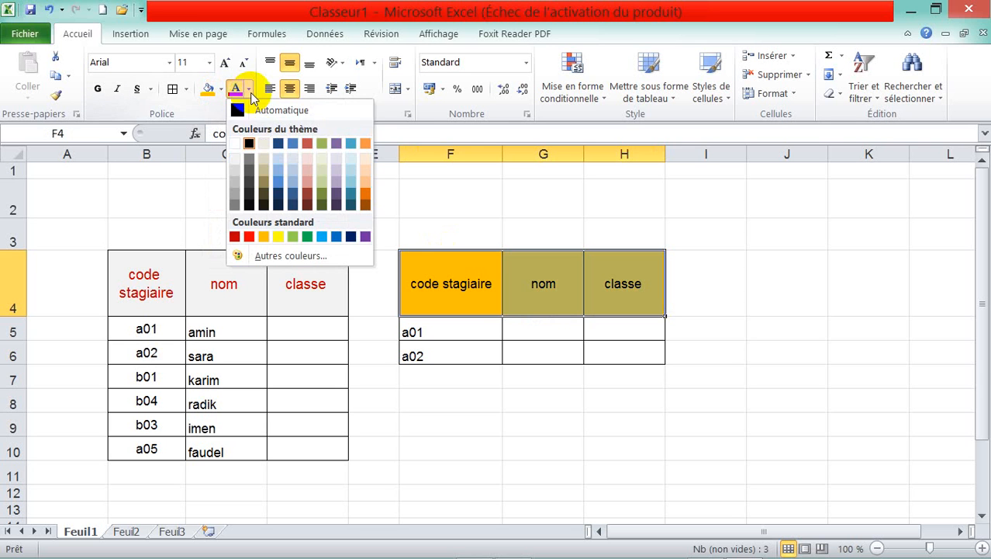
left_click(235, 236)
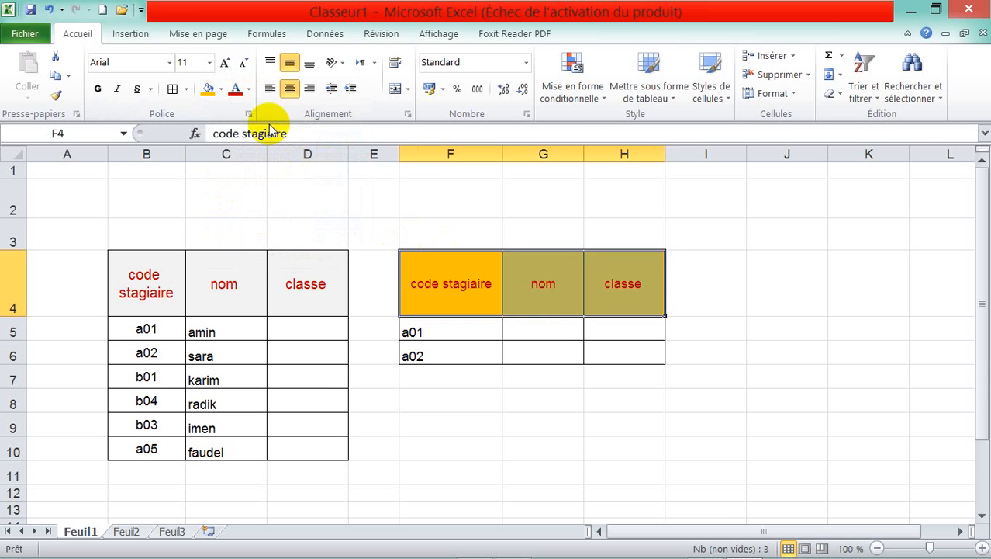
Fill the header cells F4:H4 with dark blue and color their text white
left_click(221, 88)
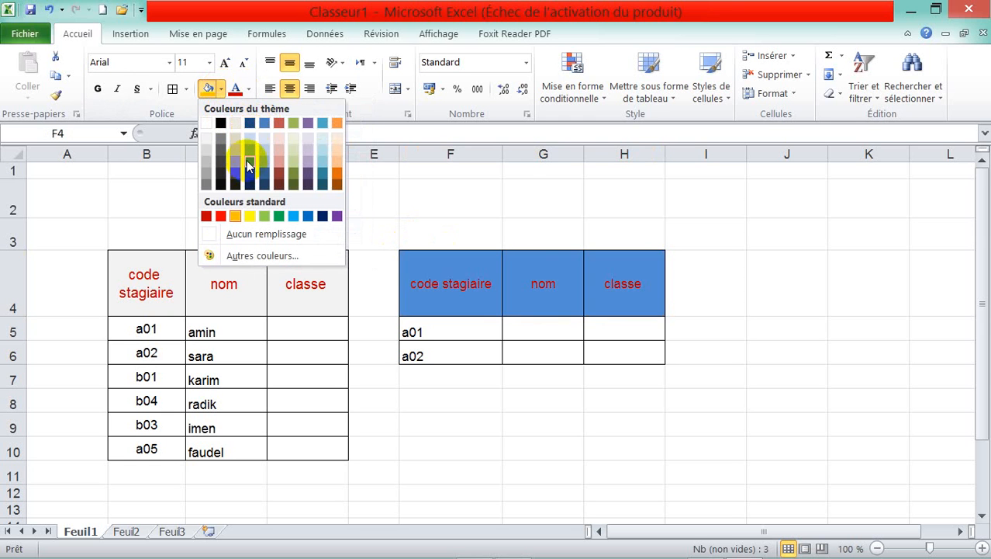
left_click(249, 123)
left_click(248, 88)
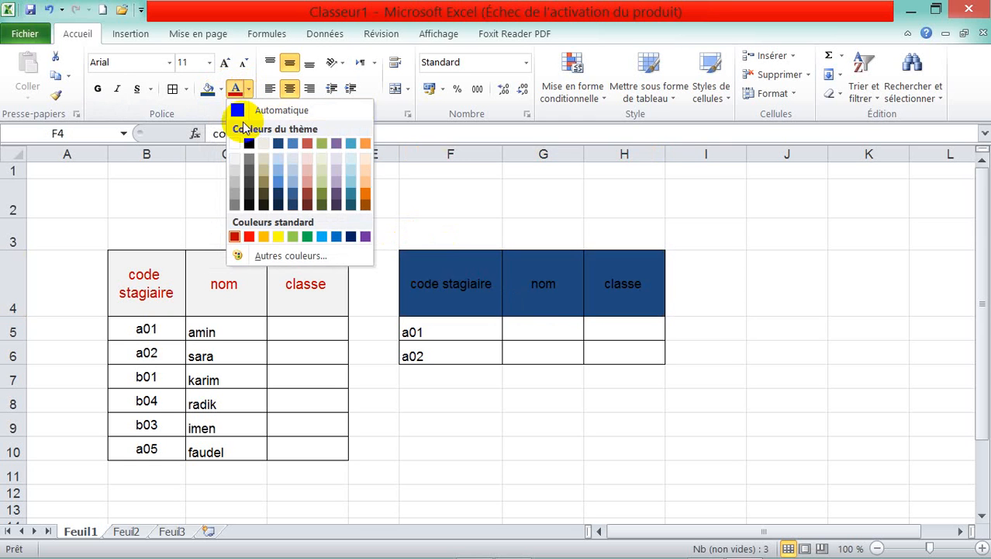
left_click(234, 143)
left_click(540, 347)
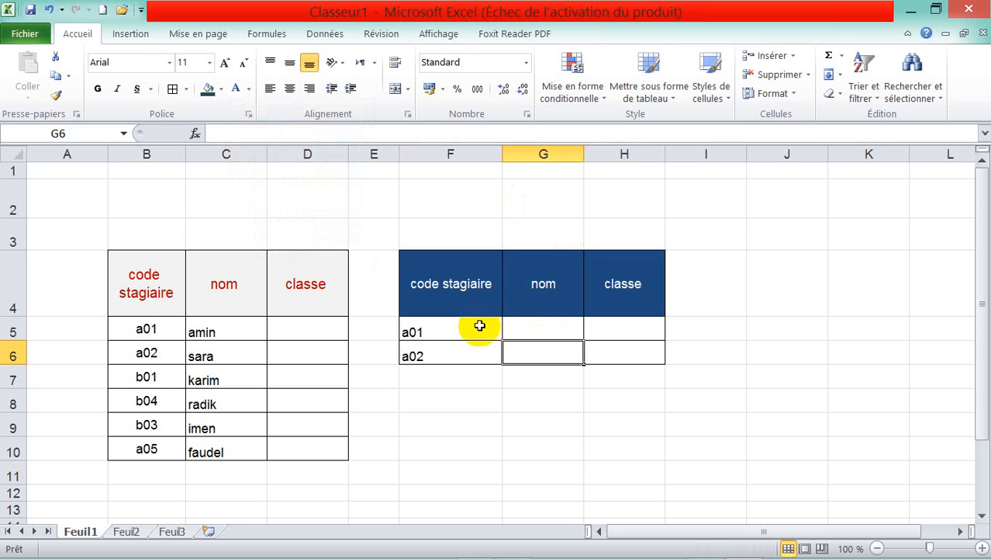
Reduce the height of header row 4 to about half
left_click_drag(479, 326, 594, 322)
left_click(549, 343)
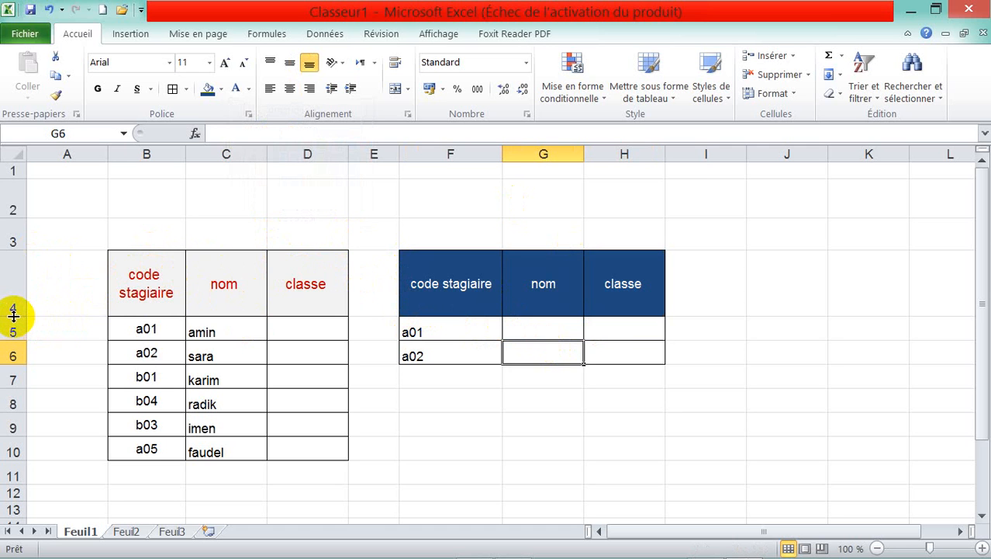
left_click_drag(13, 315, 13, 283)
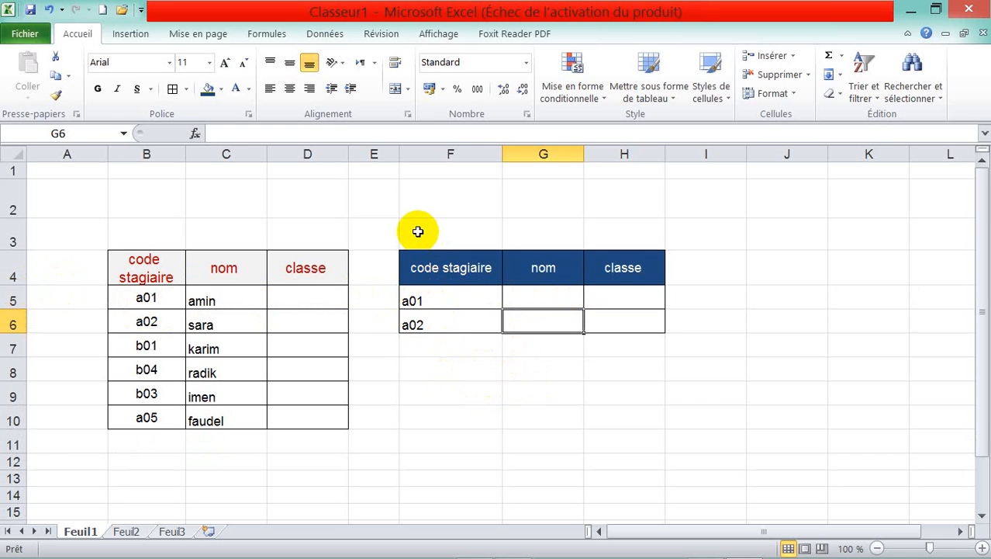
Clear the formatting of E3:I8 by copying the format of empty cell H9, and delete the range's contents
left_click(469, 366)
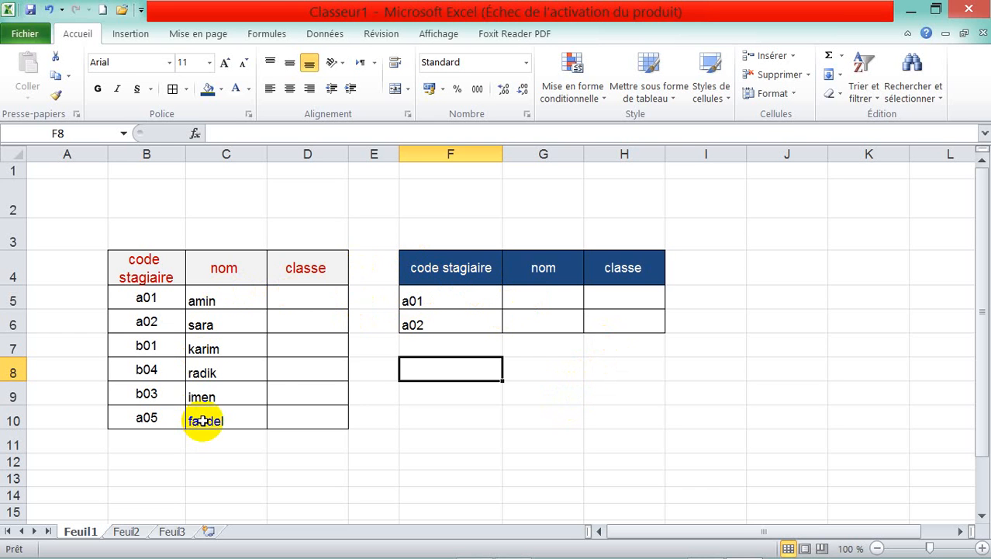
left_click(624, 388)
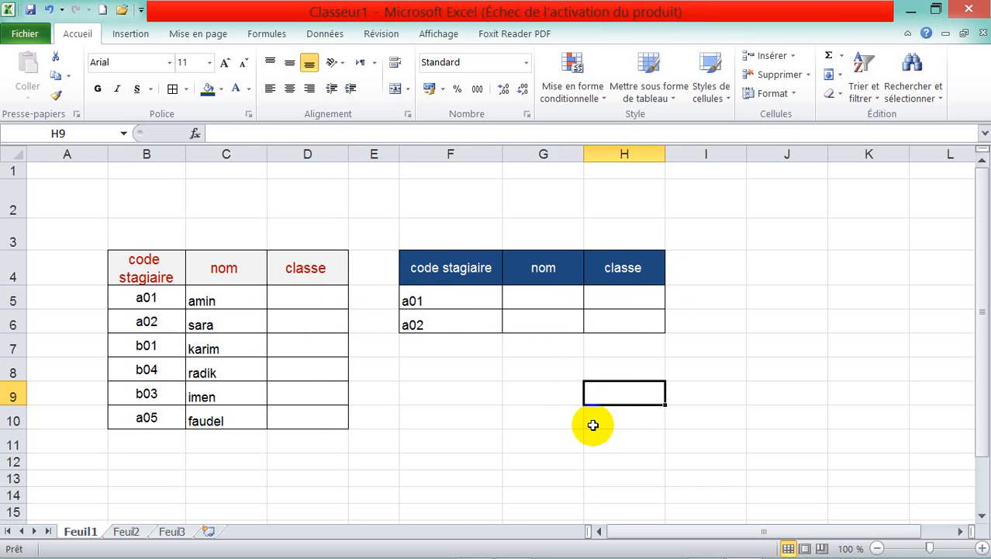
left_click(59, 94)
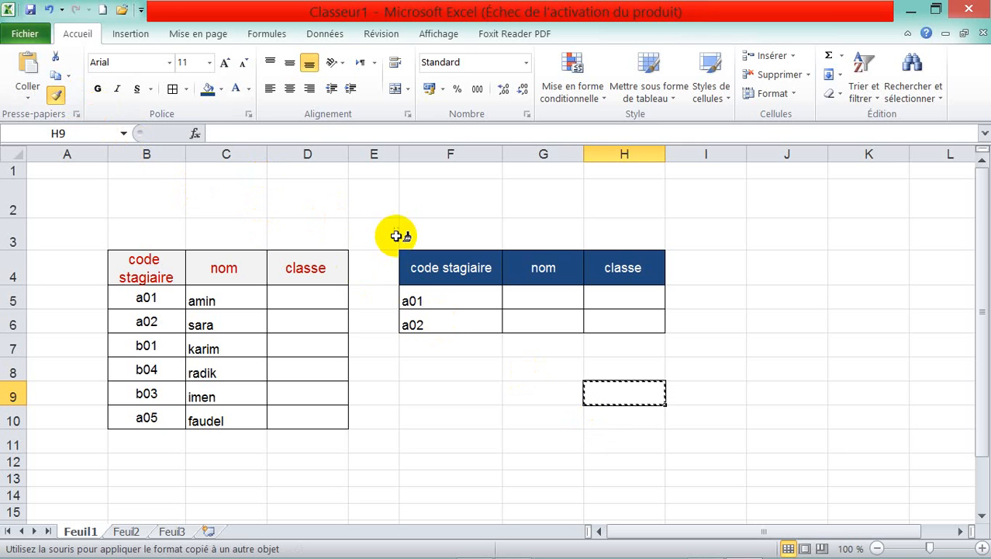
mouse_move(388, 225)
left_mouse_down()
mouse_move(407, 349)
mouse_move(701, 373)
left_mouse_up()
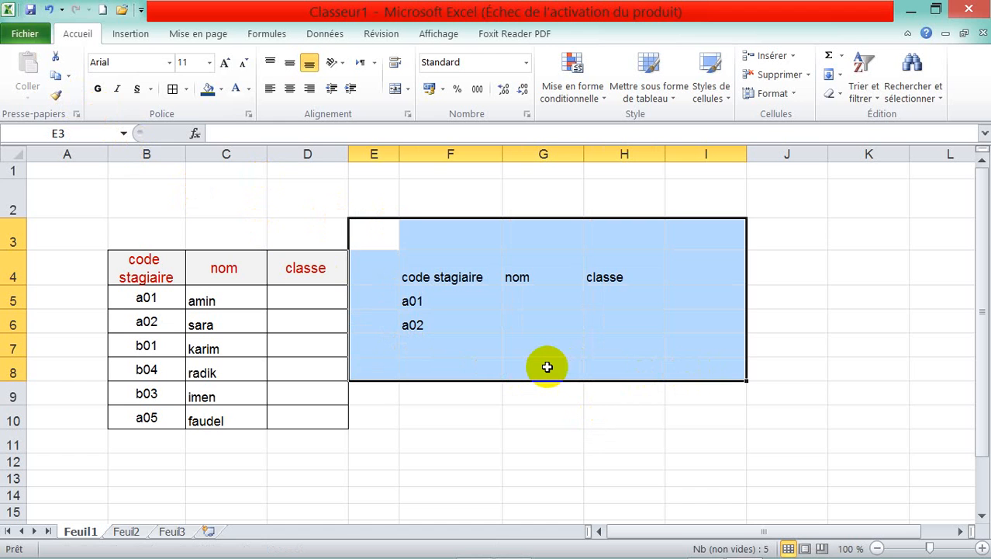
key("Delete")
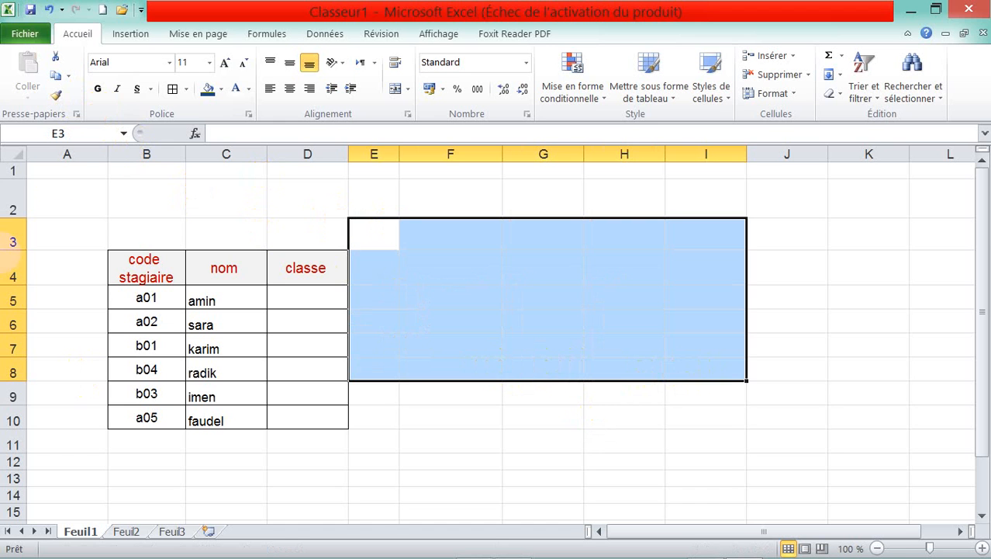
left_click(55, 172)
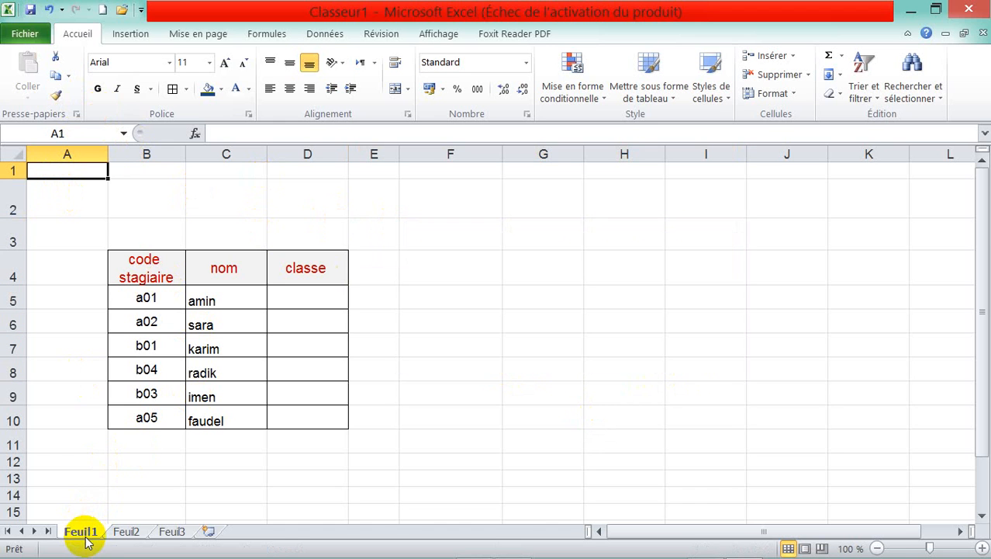
Clear the green-headed "classe" table on Feuil2, copying the format of empty cell E7 over B2:D10 and removing its contents
left_click(128, 532)
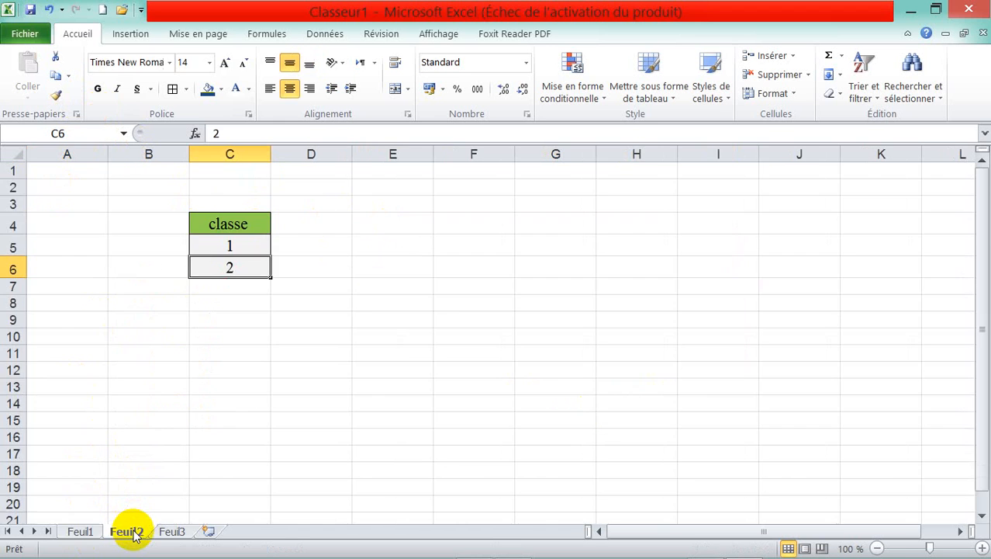
left_click(233, 303)
left_click(409, 283)
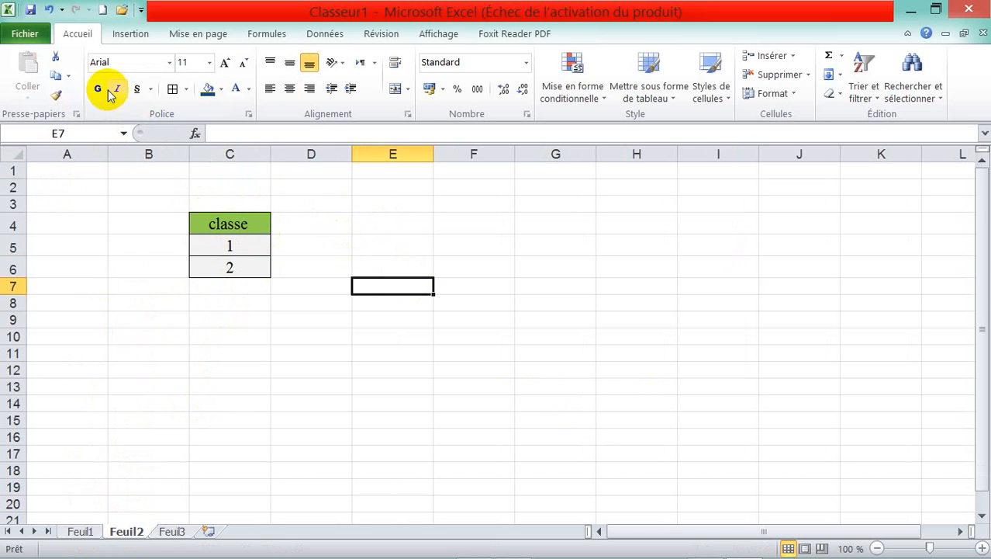
left_click(56, 95)
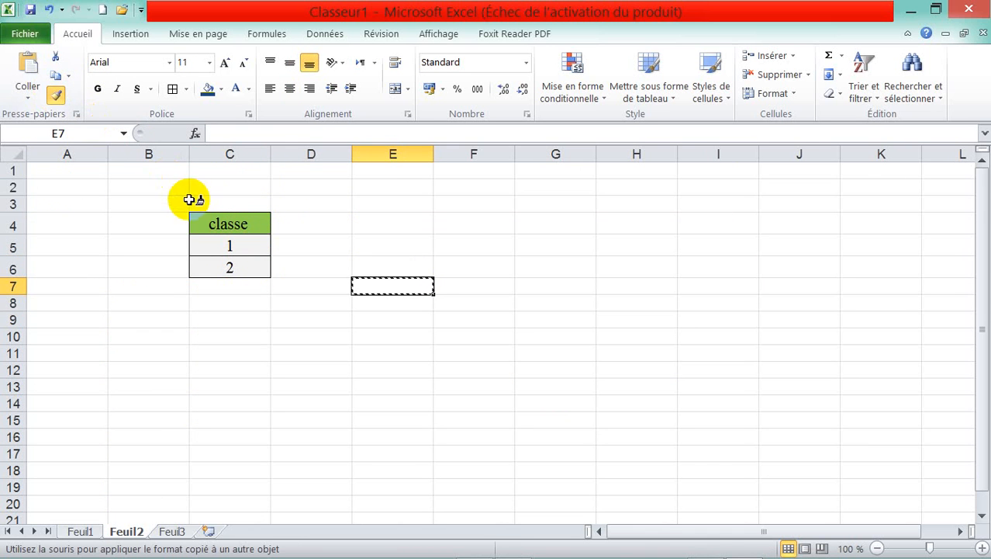
mouse_move(185, 190)
left_mouse_down()
mouse_move(203, 338)
mouse_move(277, 332)
left_mouse_up()
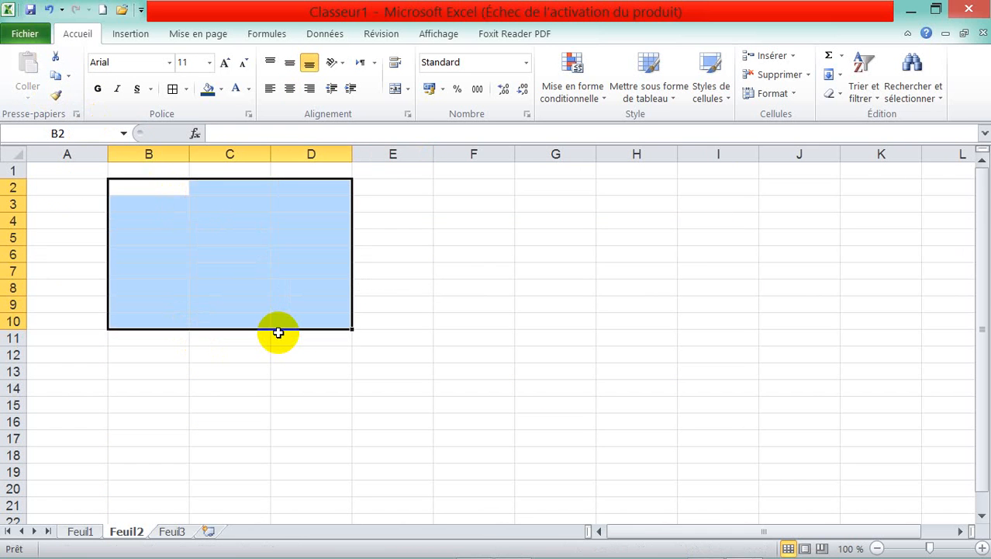
Enter the header "classe" in B3 of Feuil2, with the values 1, 2 and 3 in B4:B6
left_click(83, 530)
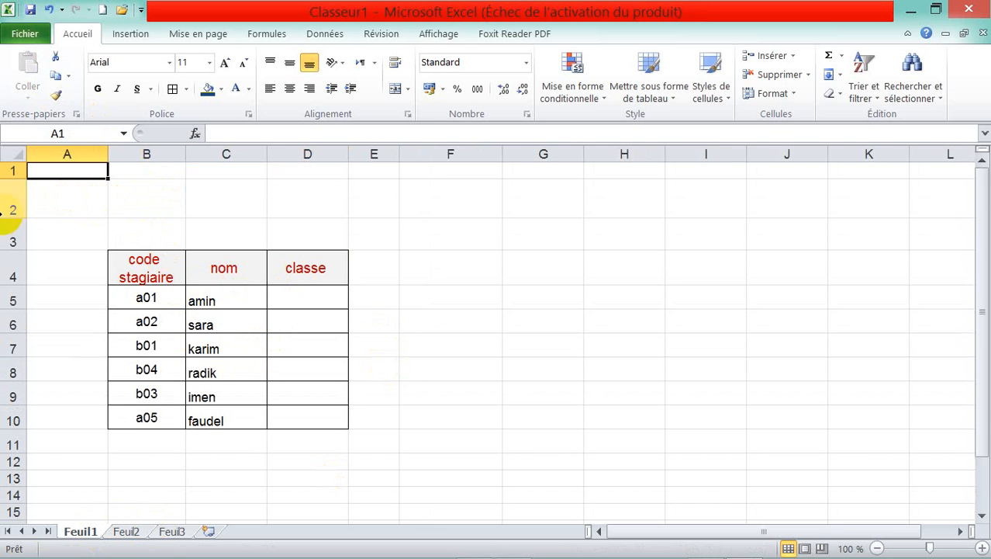
left_click(284, 296)
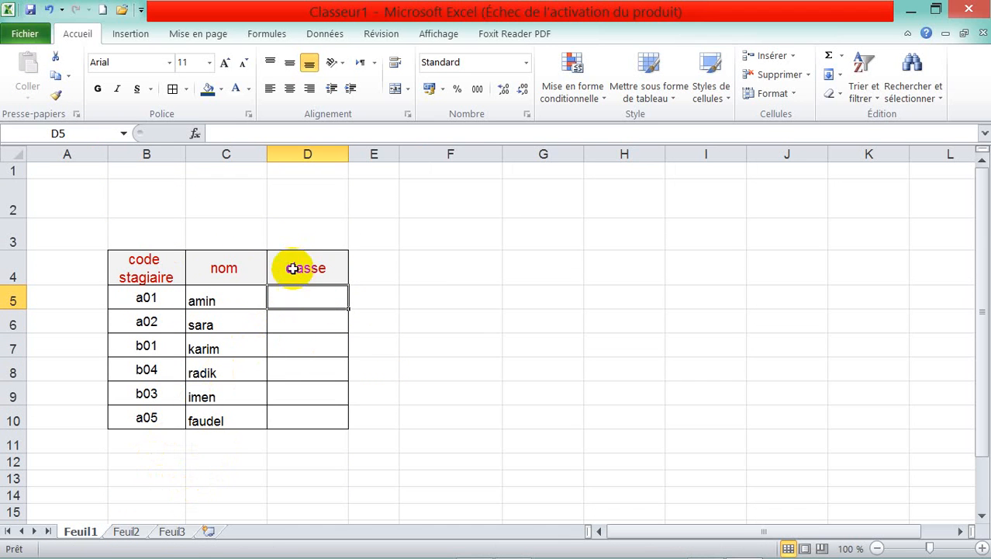
left_click(126, 531)
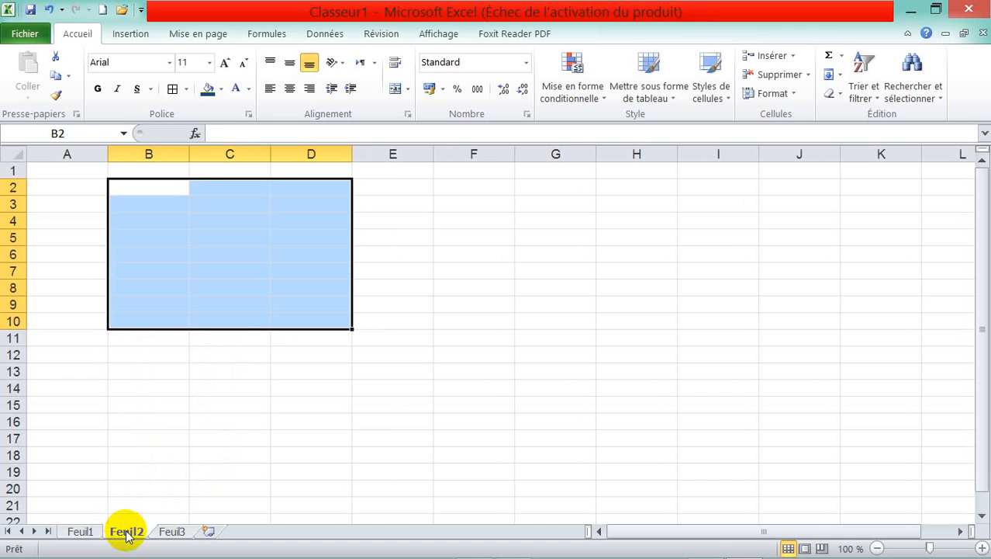
left_click(164, 220)
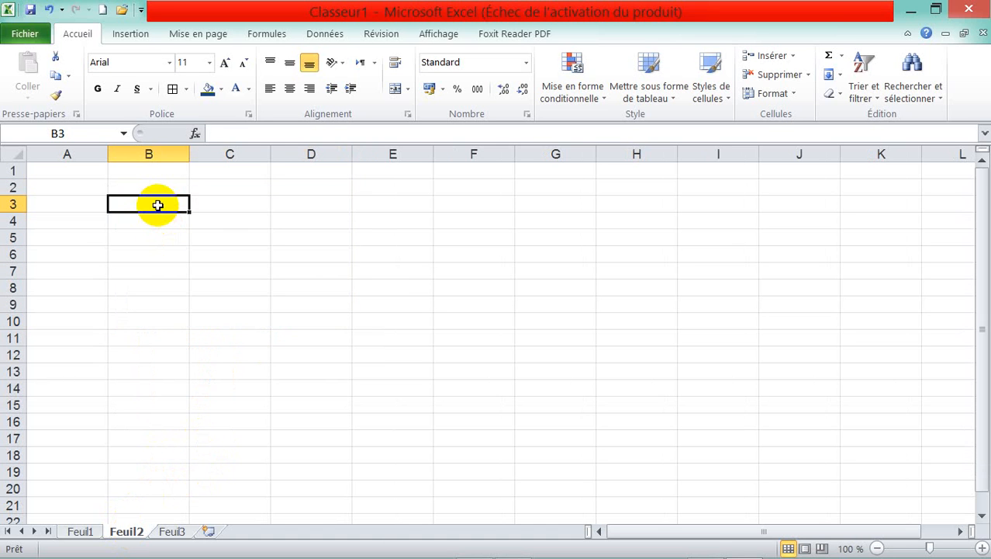
type("classe")
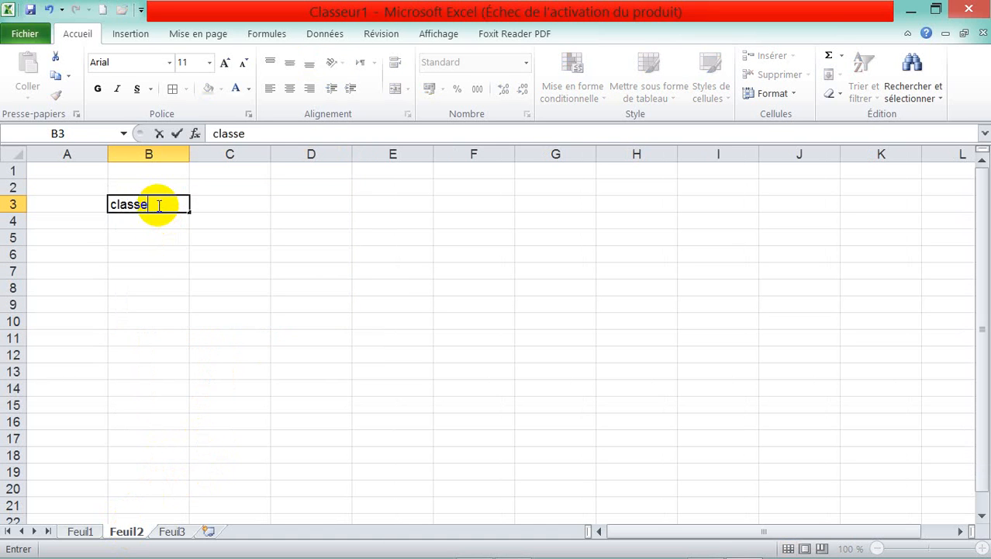
key("Return")
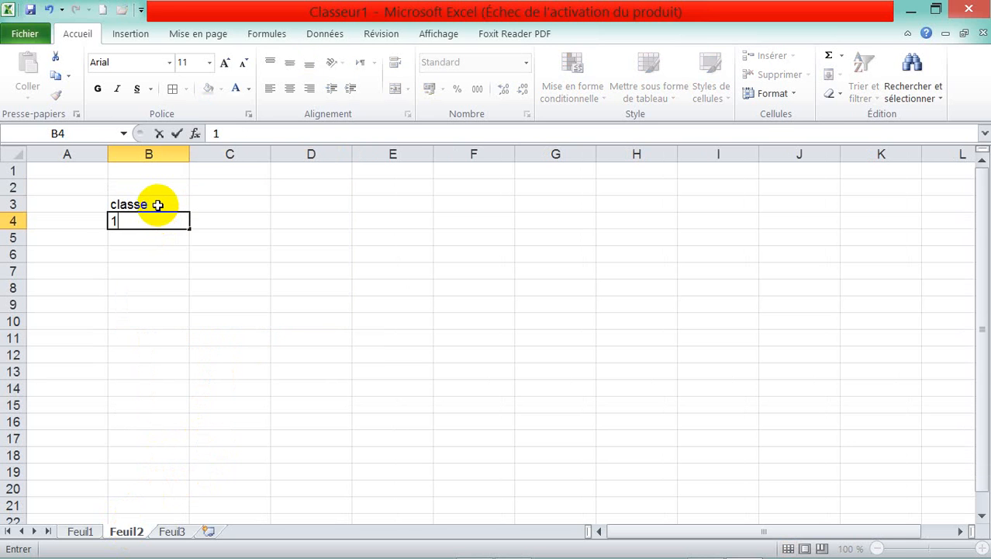
type("1")
key("Return")
type("2")
key("Return")
type("3")
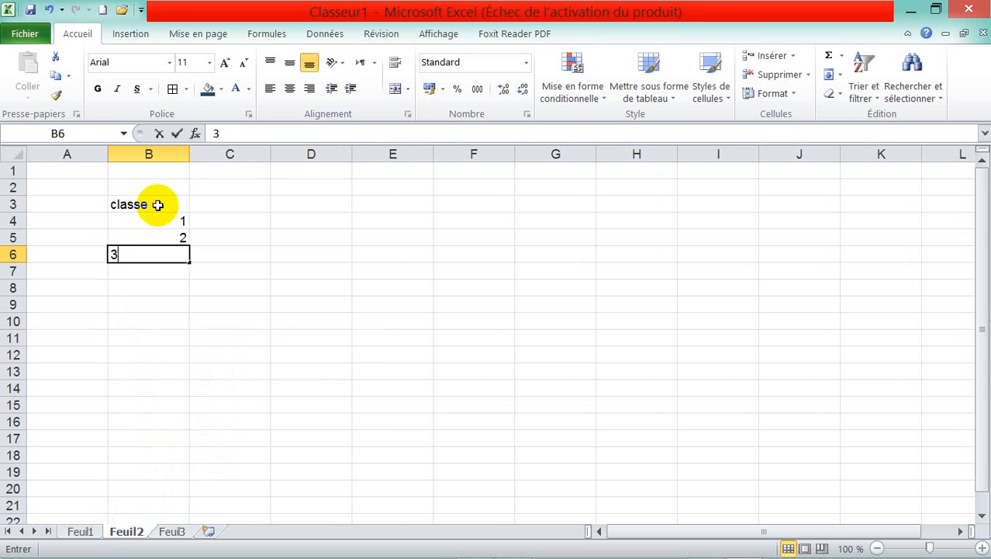
left_click(211, 318)
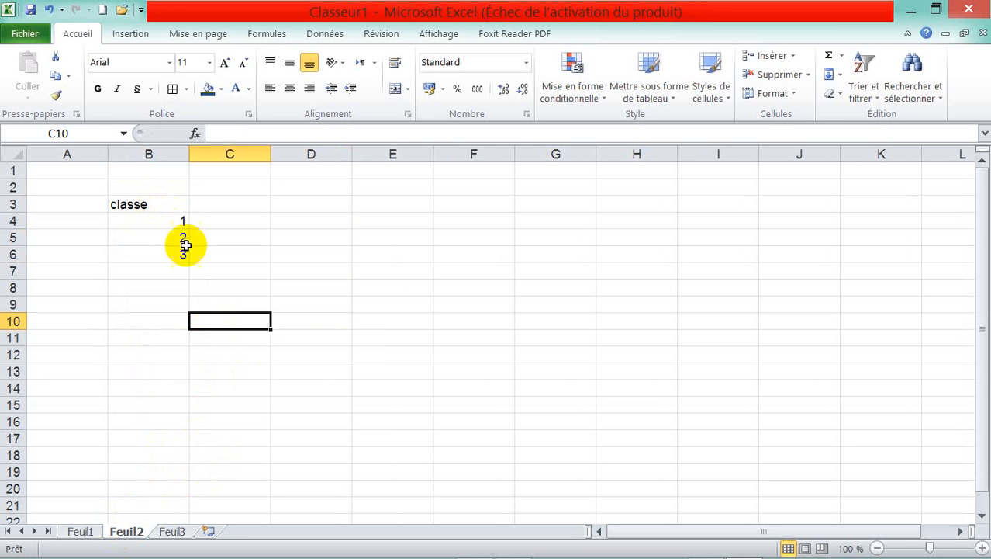
Set the font of B3:B6 to Times New Roman, size 14
left_click(150, 205)
left_click_drag(150, 205, 146, 246)
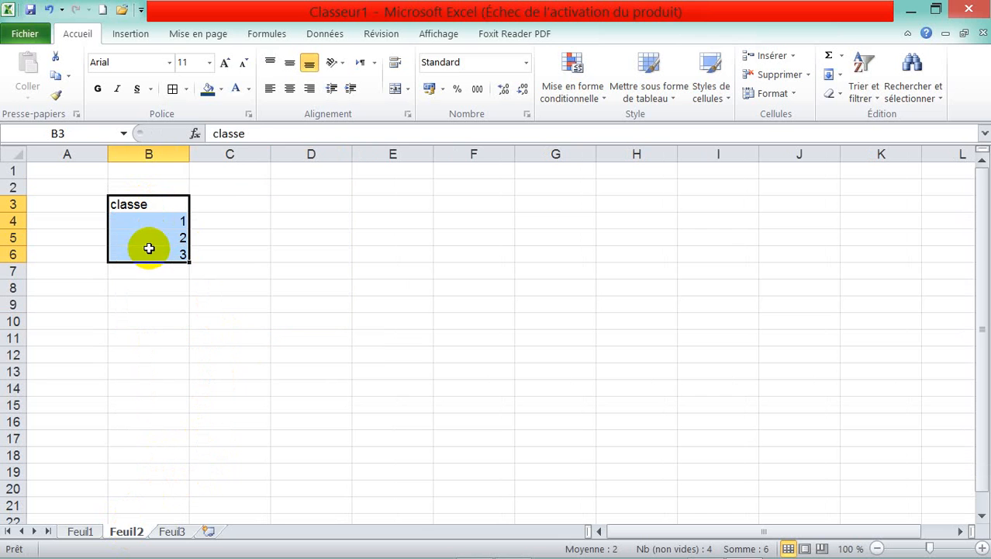
left_click(226, 66)
left_click(225, 66)
left_click(226, 66)
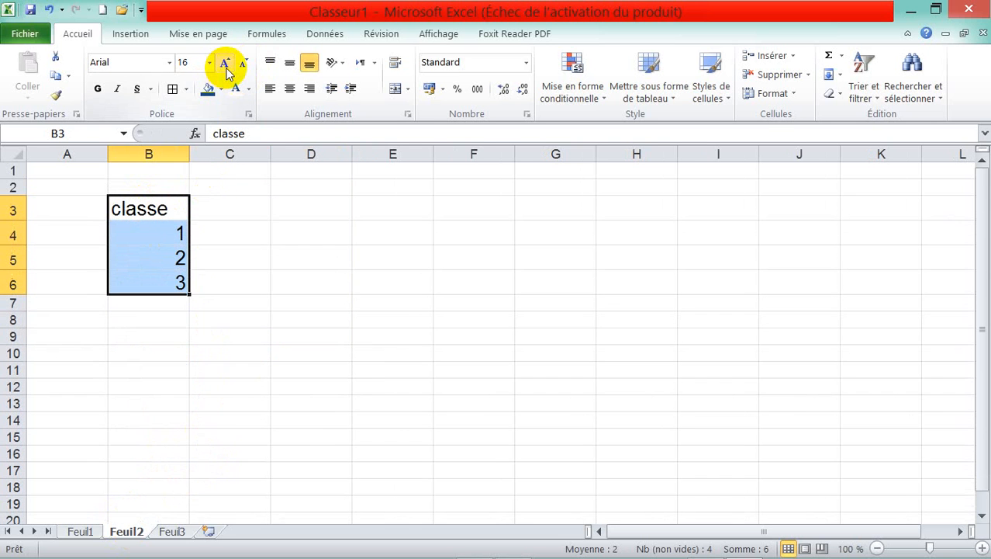
left_click(239, 64)
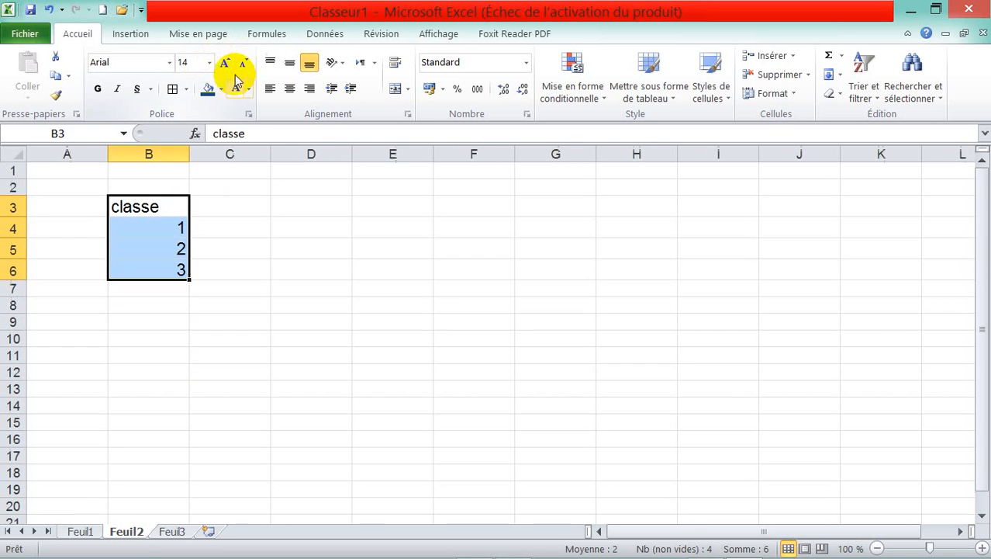
left_click(170, 63)
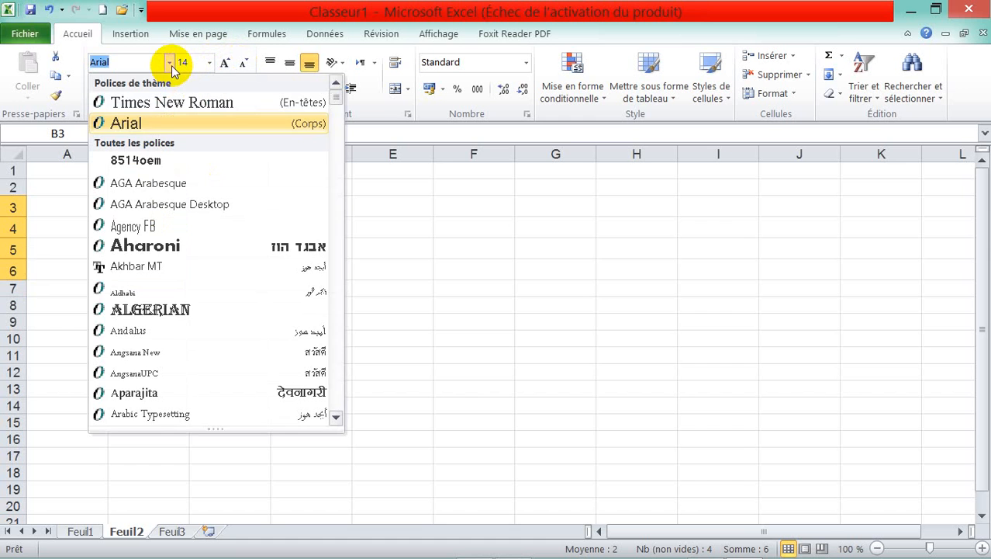
left_click(198, 109)
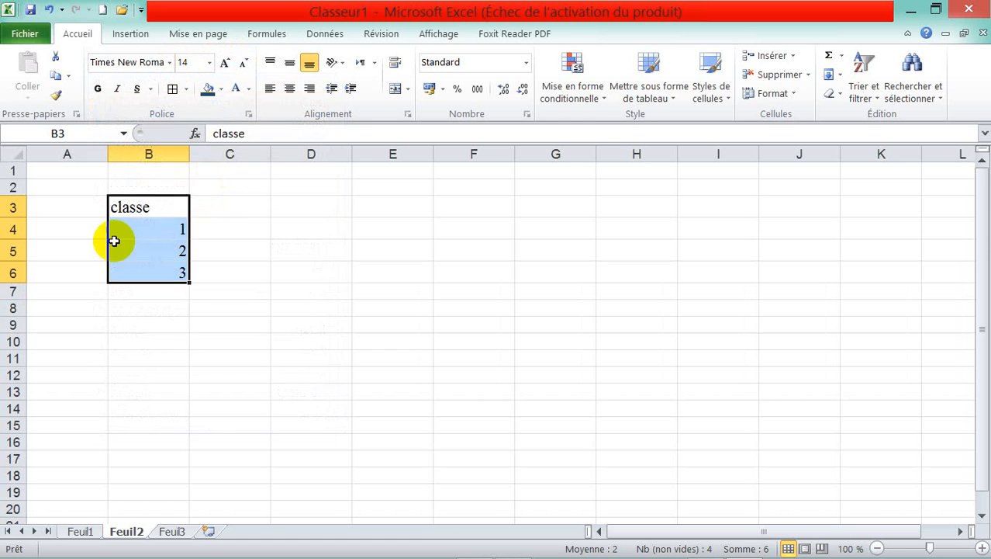
Format header cell B3 with a light grey fill and bold dark red text, centered horizontally and vertically
left_click(170, 203)
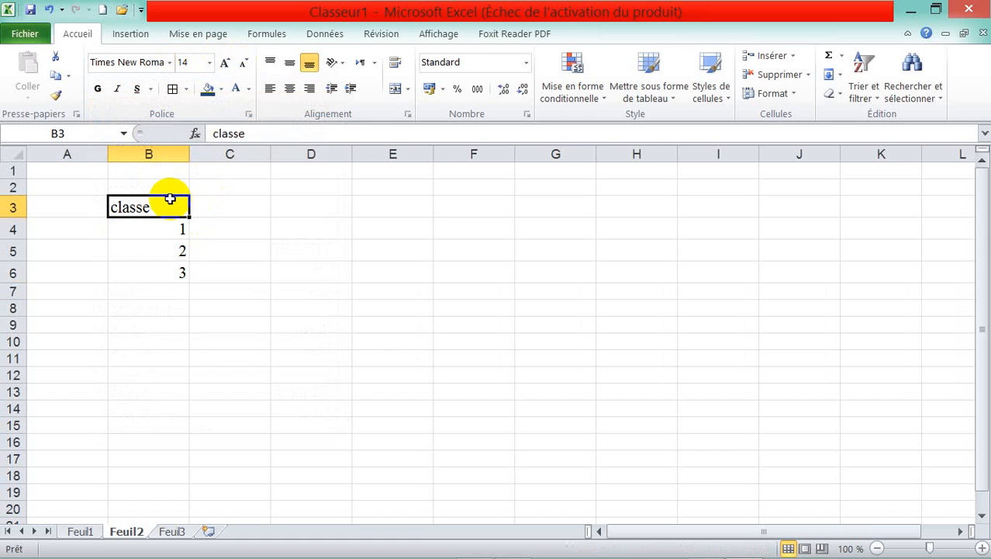
left_click(221, 91)
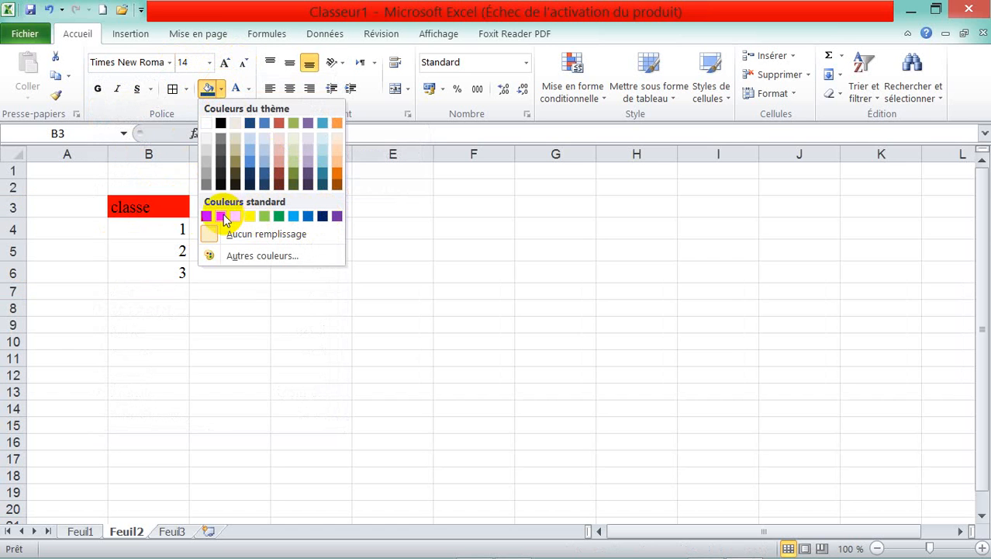
left_click(206, 139)
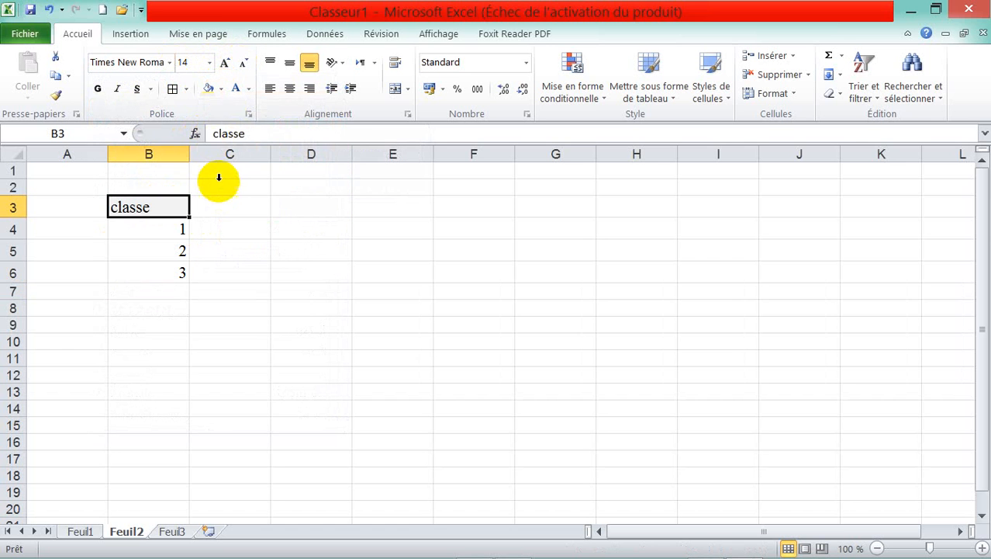
left_click(249, 91)
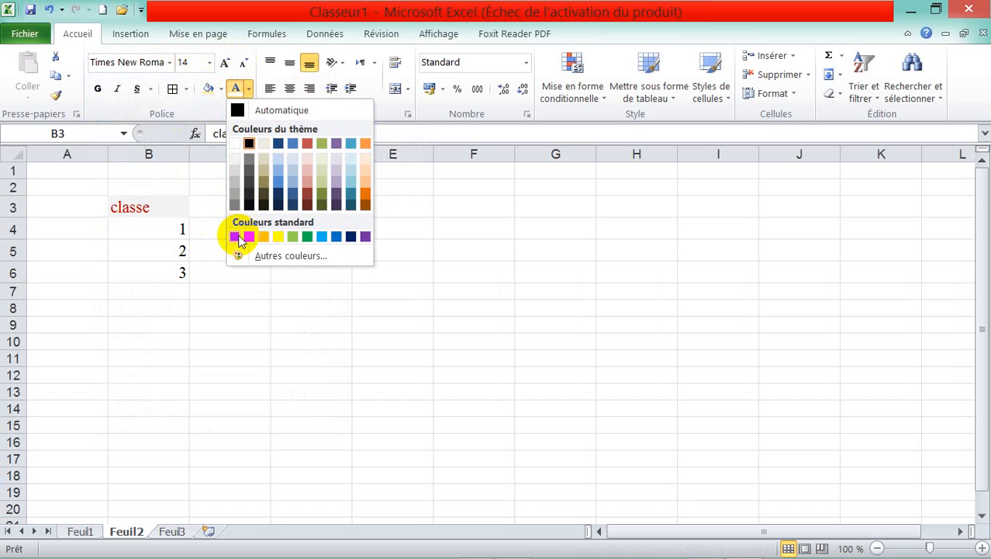
left_click(237, 232)
left_click(98, 88)
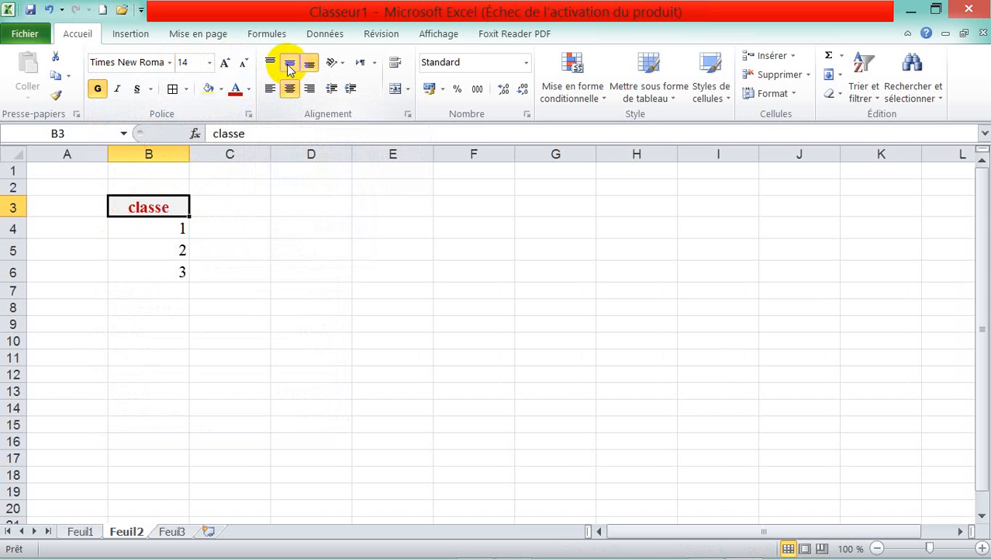
Center the contents of B3:B6 horizontally and apply borders around all of its cells
left_click_drag(182, 207, 171, 272)
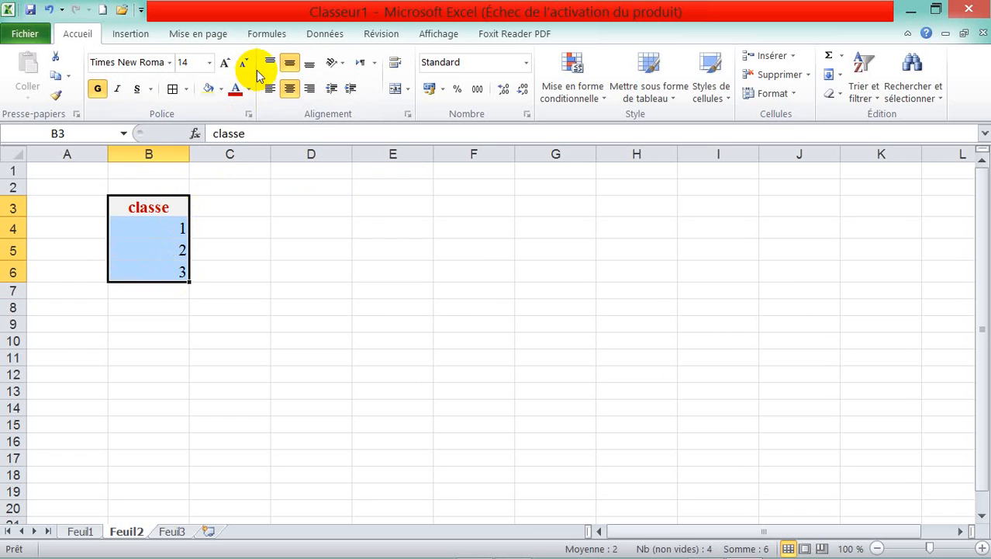
left_click(288, 90)
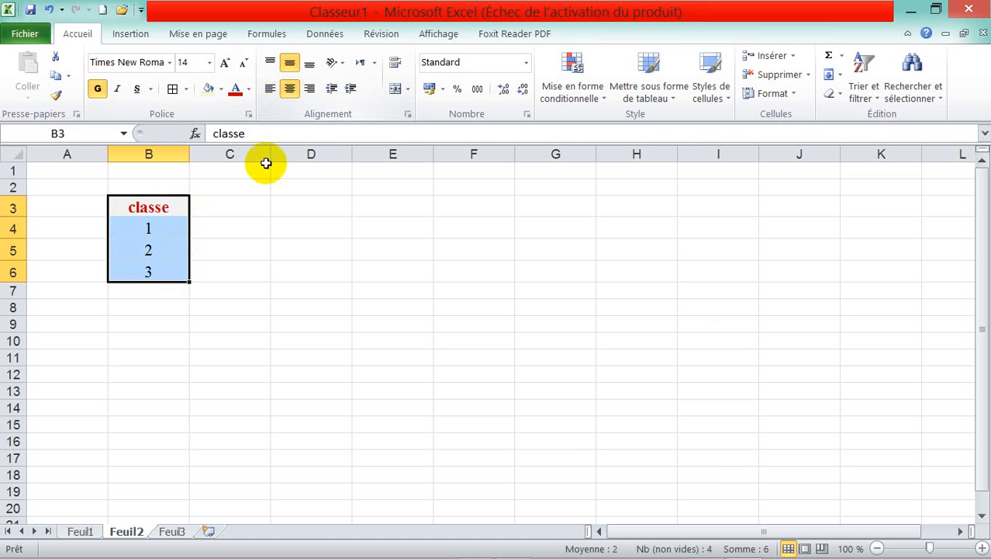
left_click(218, 248)
left_click_drag(166, 208, 172, 271)
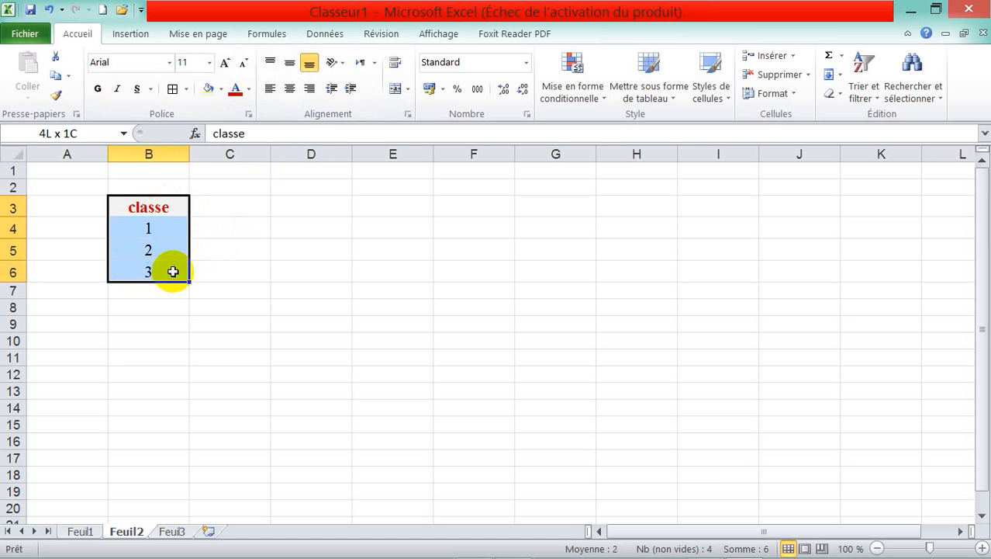
left_click(173, 90)
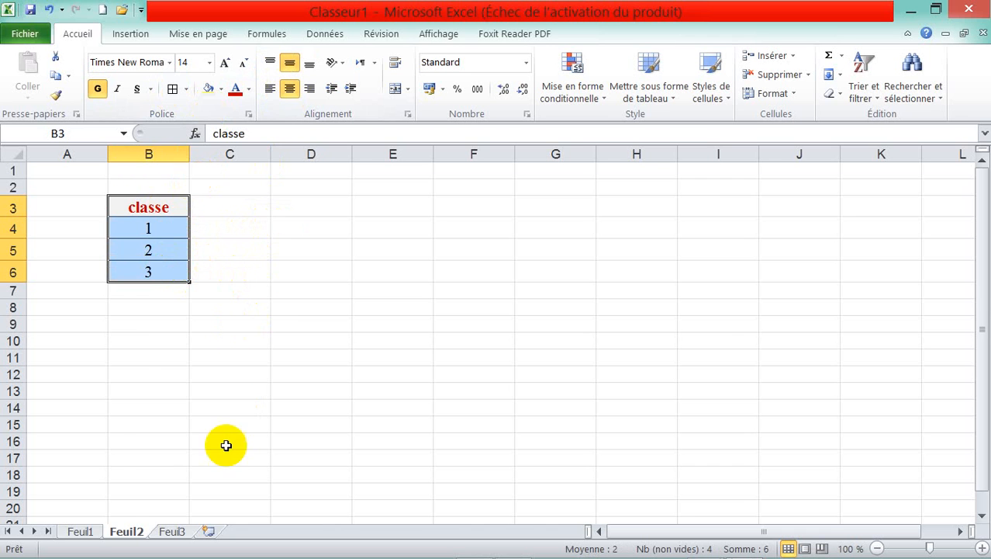
Set the sheet tab color of Feuil1 to red
left_click(82, 531)
right_click(91, 534)
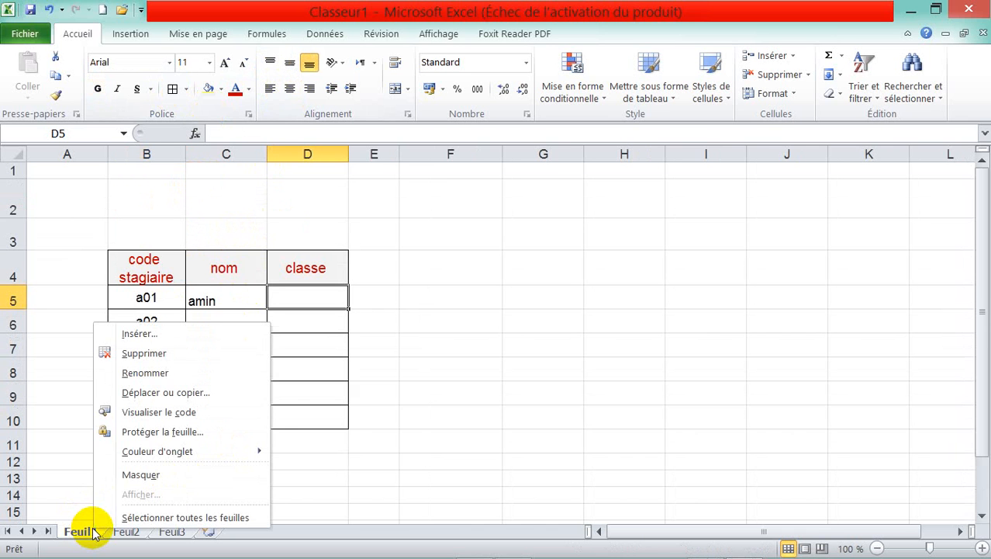
mouse_move(129, 454)
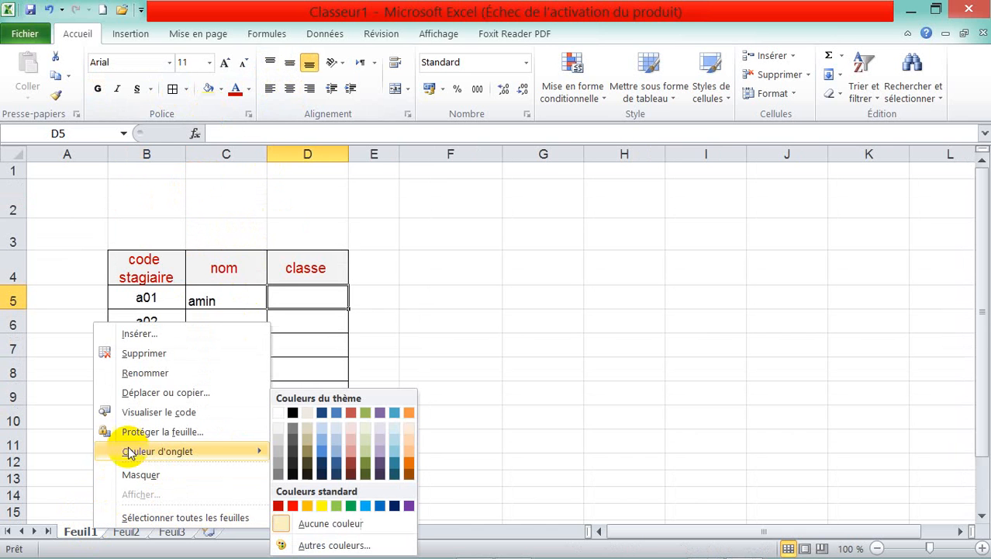
left_click(292, 505)
Set the sheet tab color of Feuil2 to green
left_click(130, 531)
right_click(130, 533)
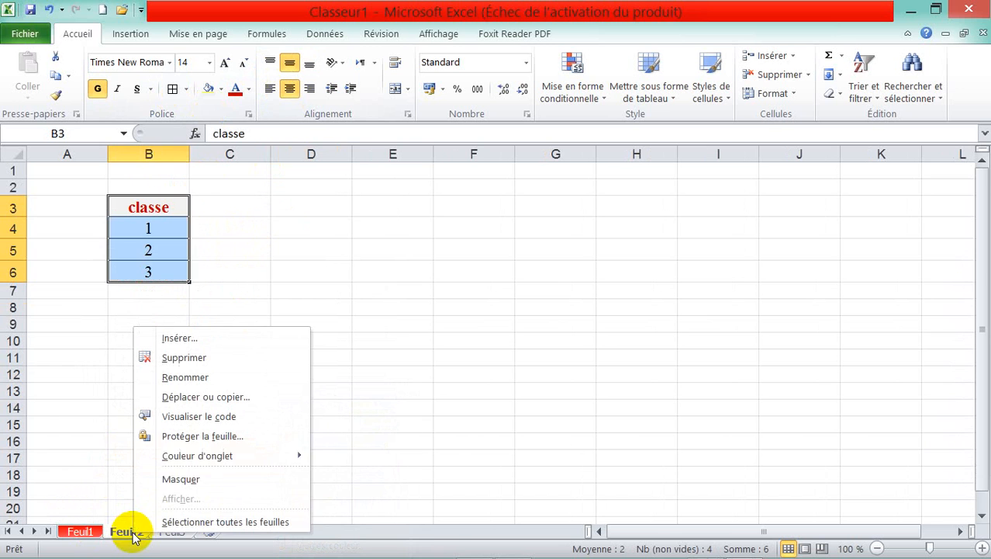
mouse_move(237, 458)
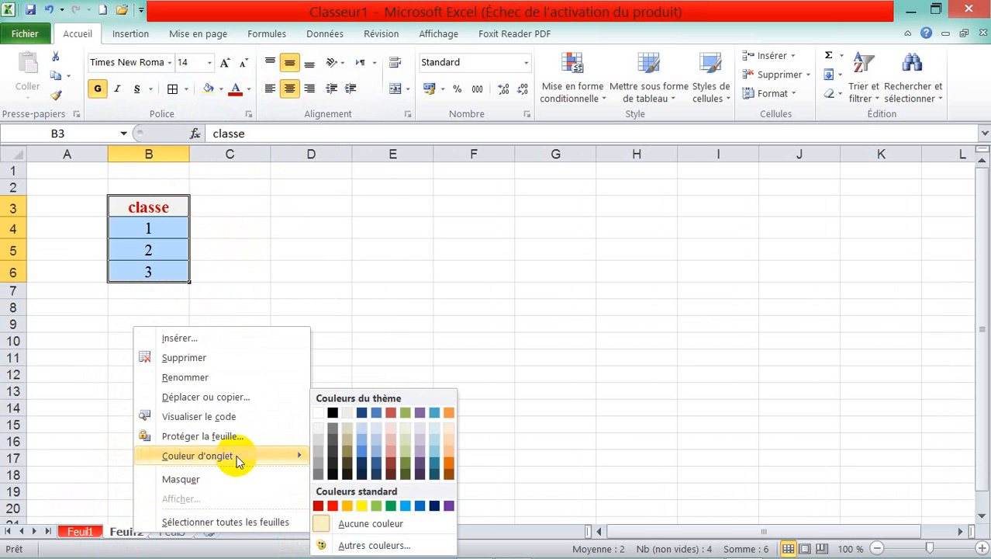
left_click(405, 506)
Add list data validation to cell D5 on Feuil1, using =Feuil2!$B$4:$B$6 as the source
left_click(77, 532)
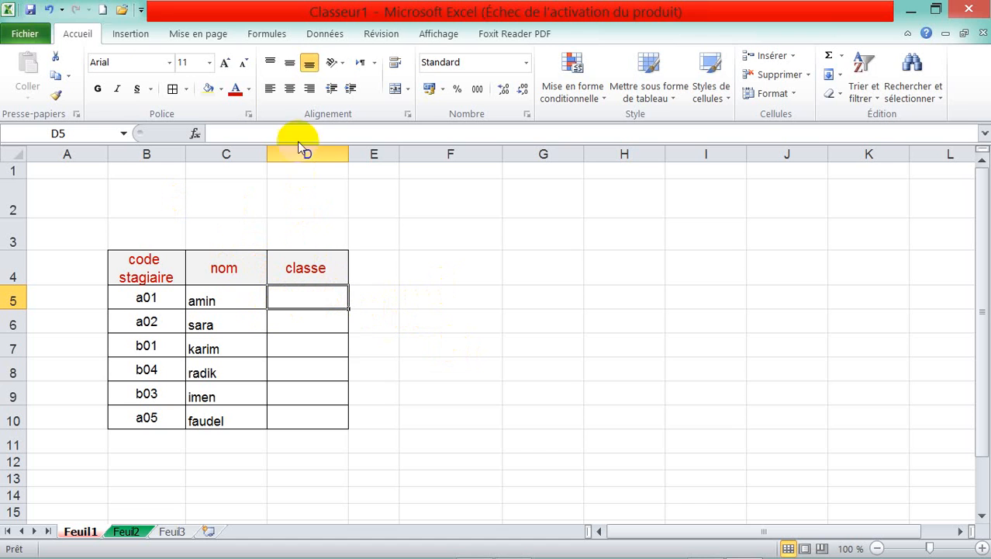
left_click(325, 33)
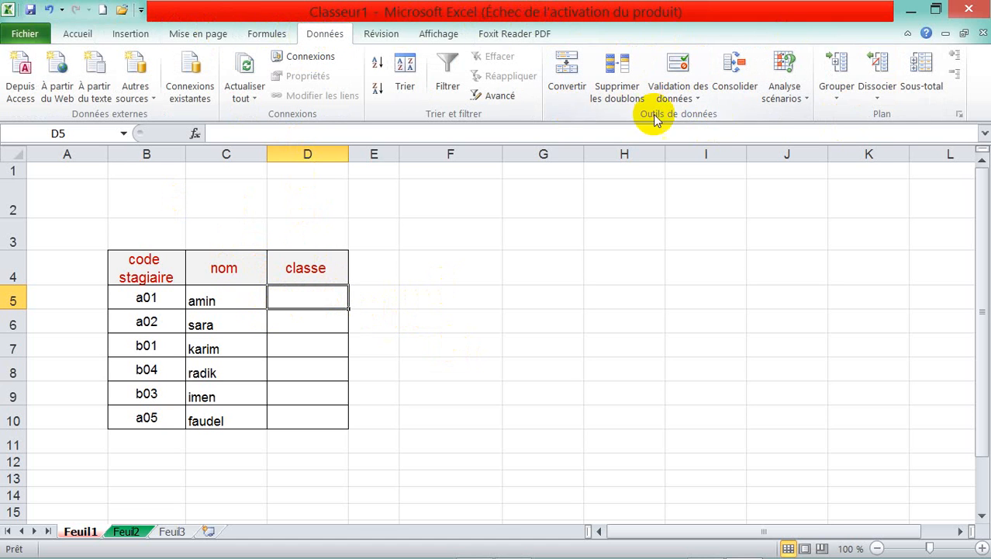
left_click(702, 102)
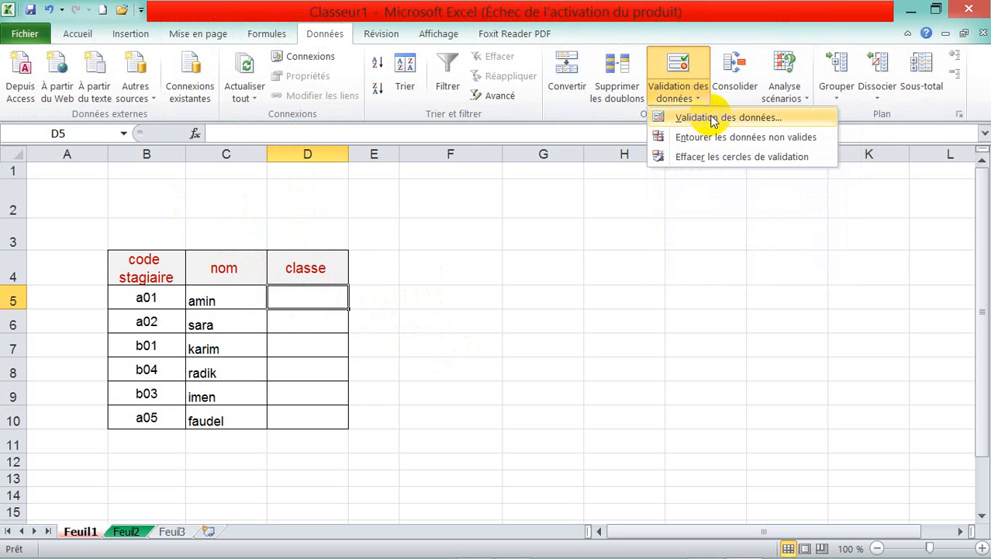
left_click(710, 116)
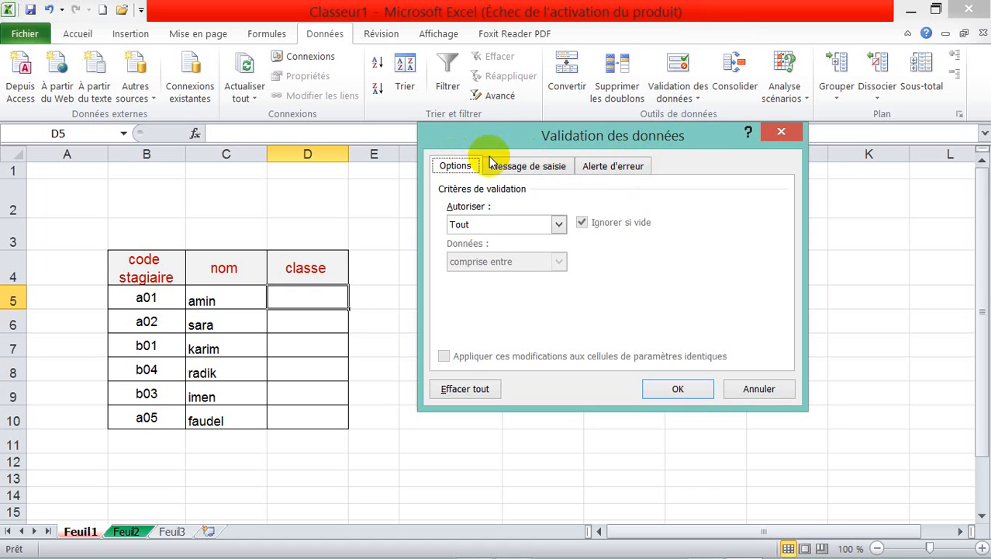
left_click(560, 224)
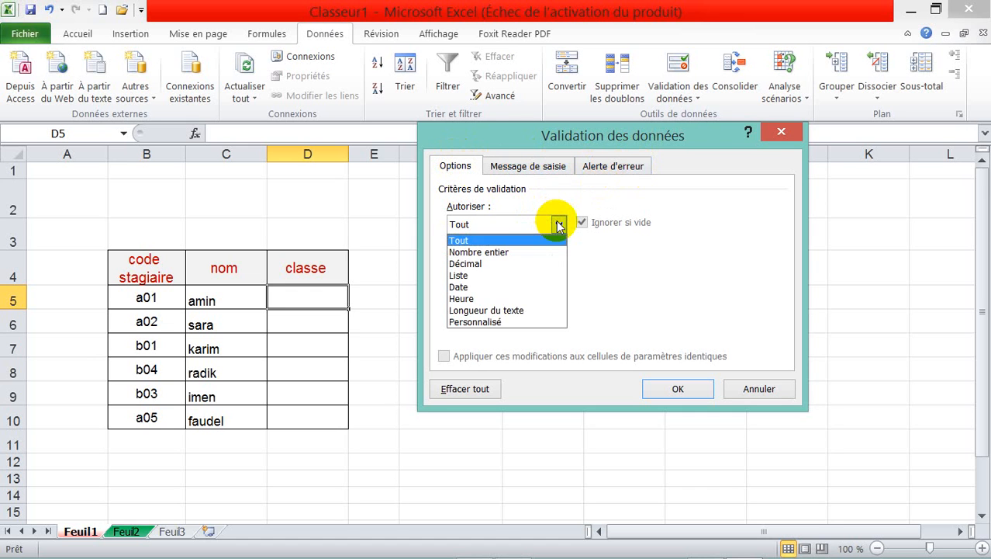
left_click(540, 273)
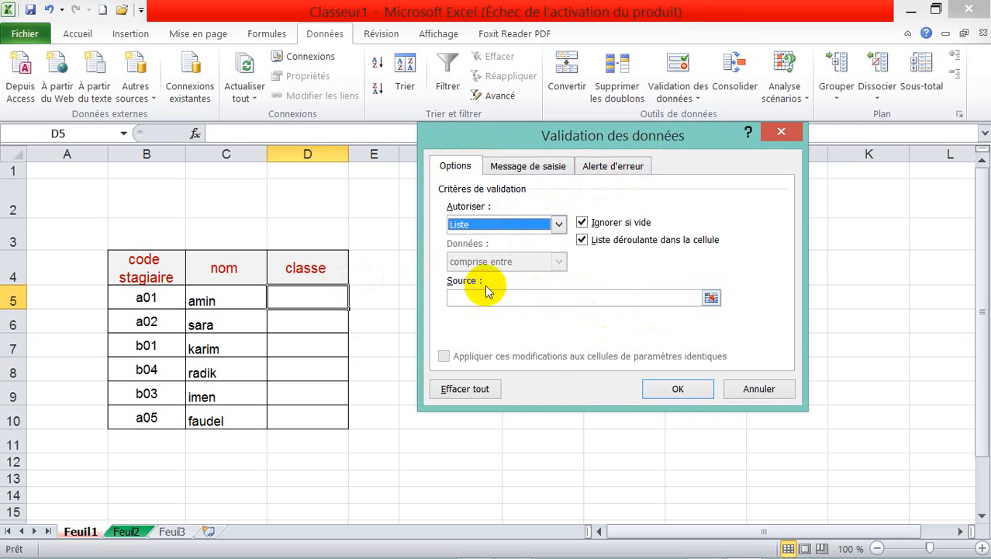
left_click(713, 300)
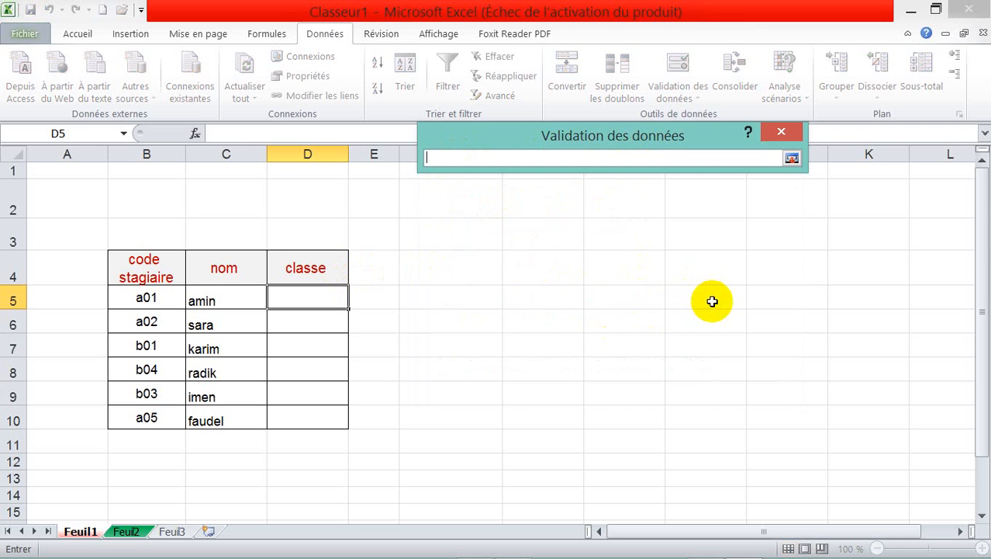
left_click(133, 532)
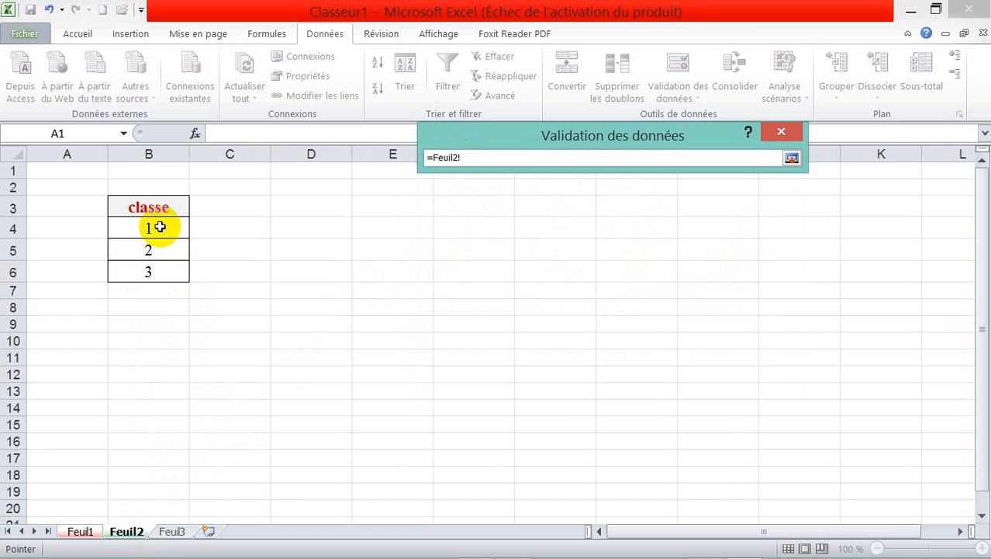
left_click_drag(160, 227, 158, 269)
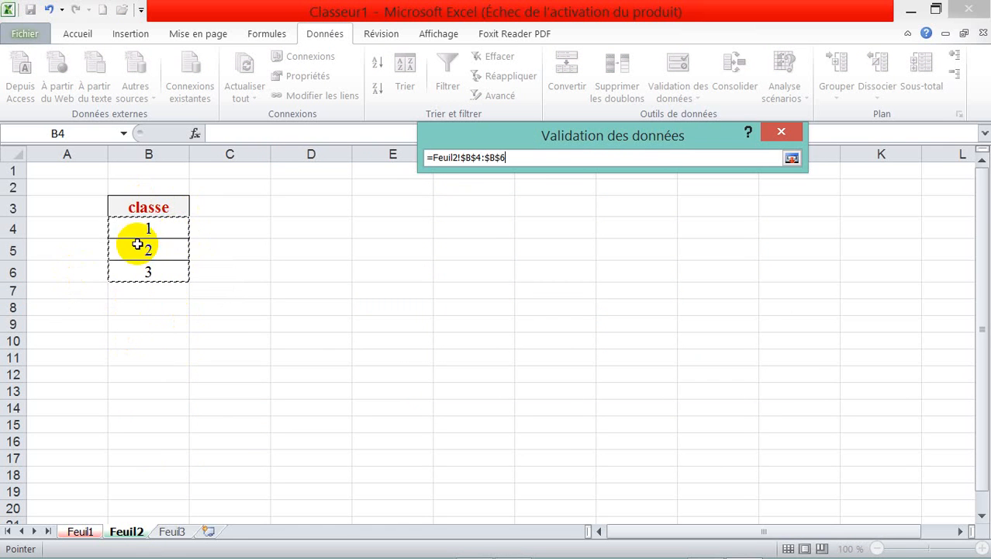
left_click(792, 158)
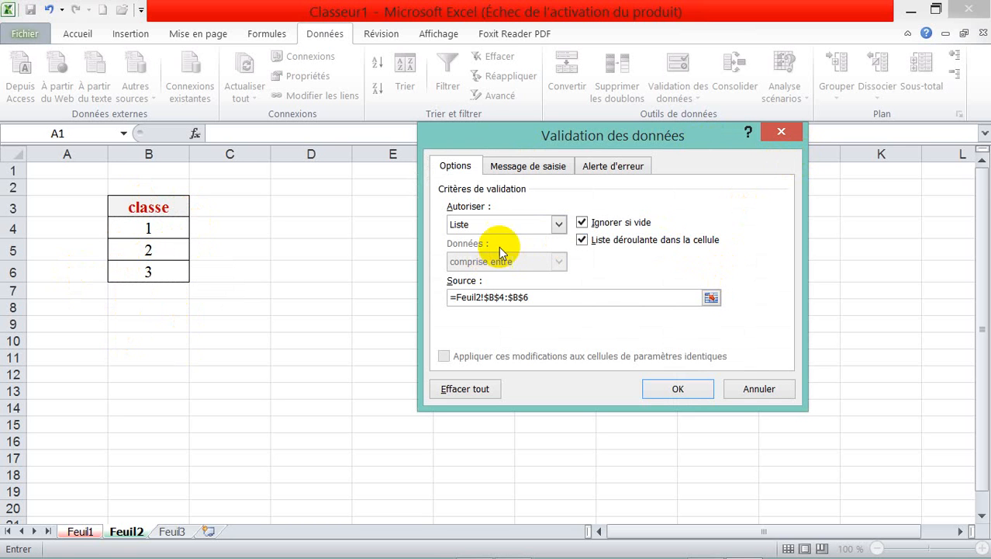
left_click(693, 389)
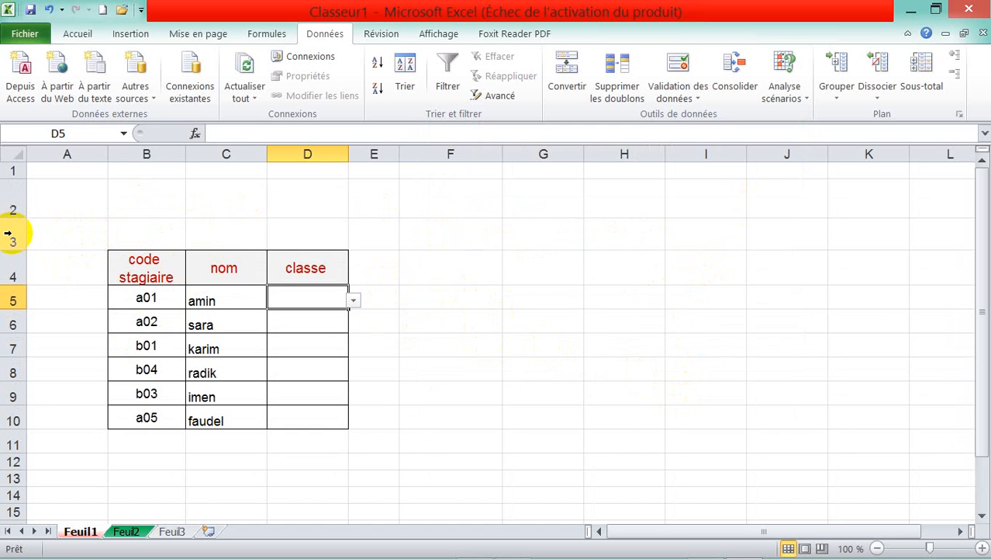
Delete the empty rows 2 and 3 above the trainee table on Feuil1
left_click_drag(12, 196, 14, 223)
right_click(20, 207)
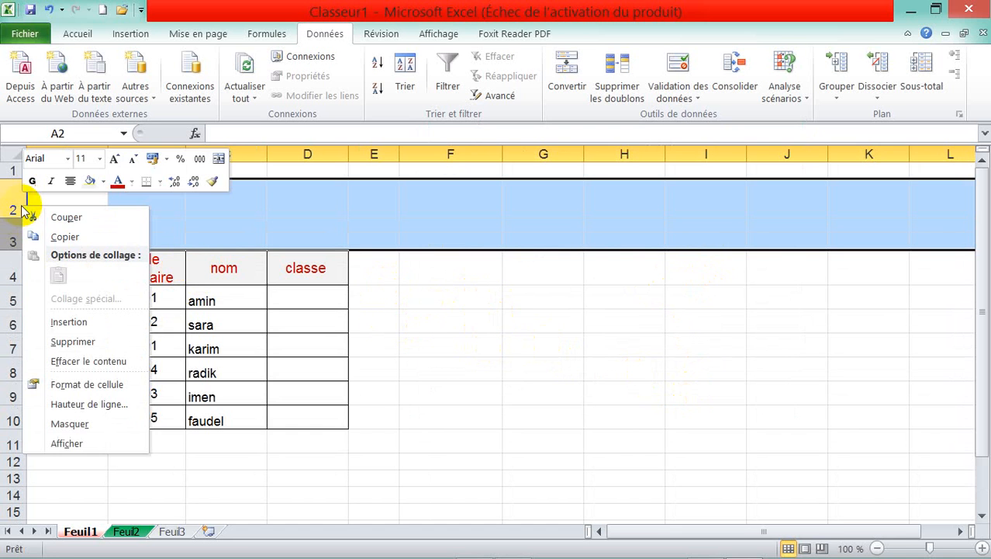
left_click(31, 342)
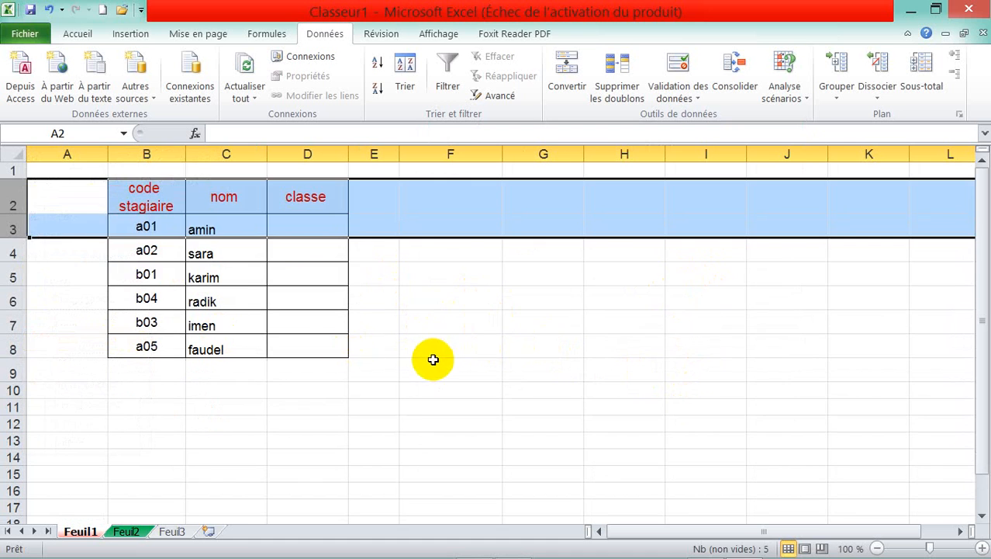
left_click(422, 363)
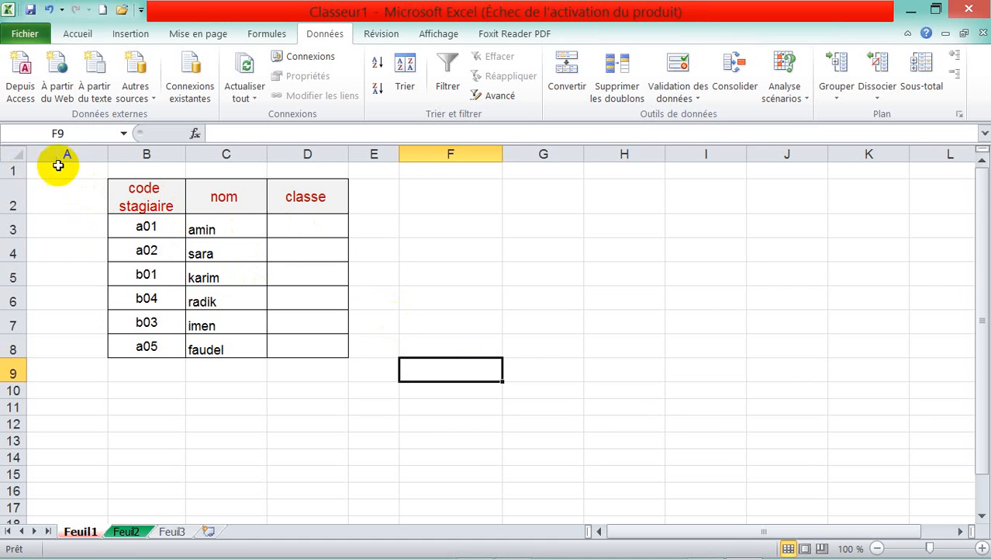
Try classes 1 and 2 from the drop-down list in D3, and set the cell to 3
left_click(982, 549)
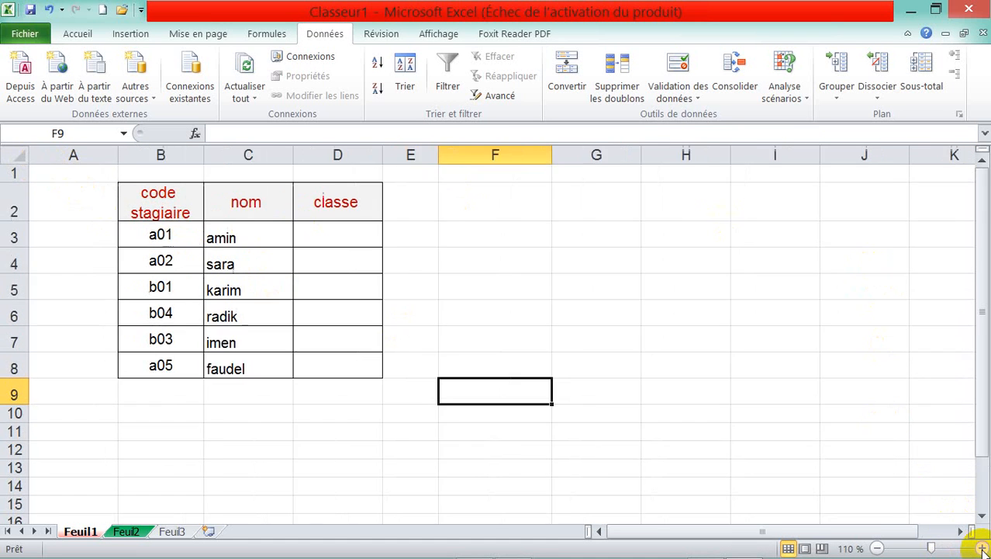
left_click(982, 549)
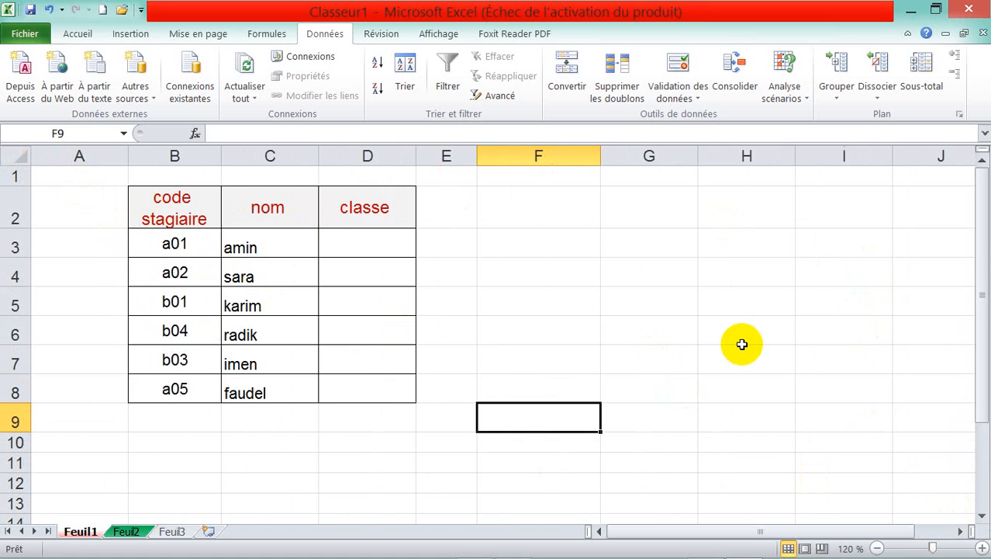
left_click(386, 255)
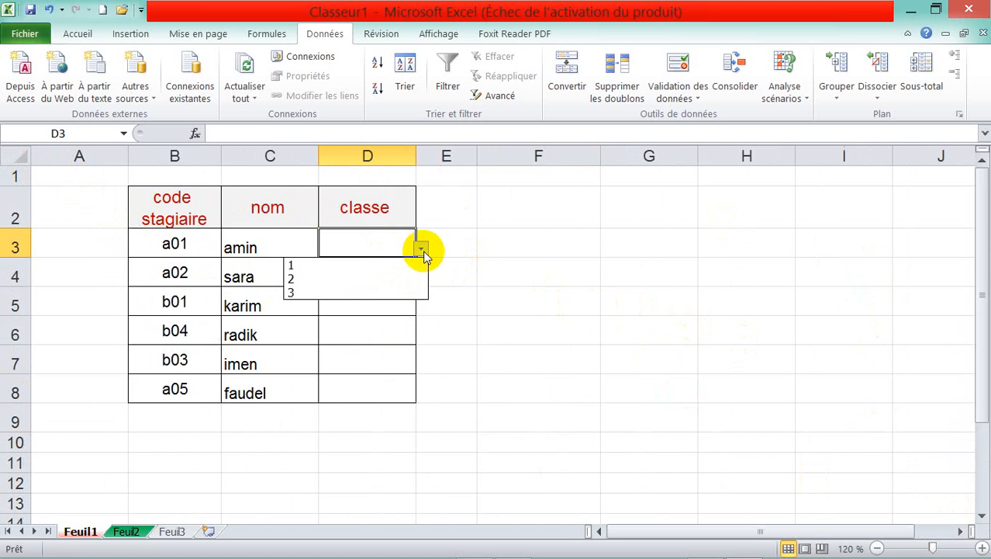
left_click(404, 265)
left_click(421, 249)
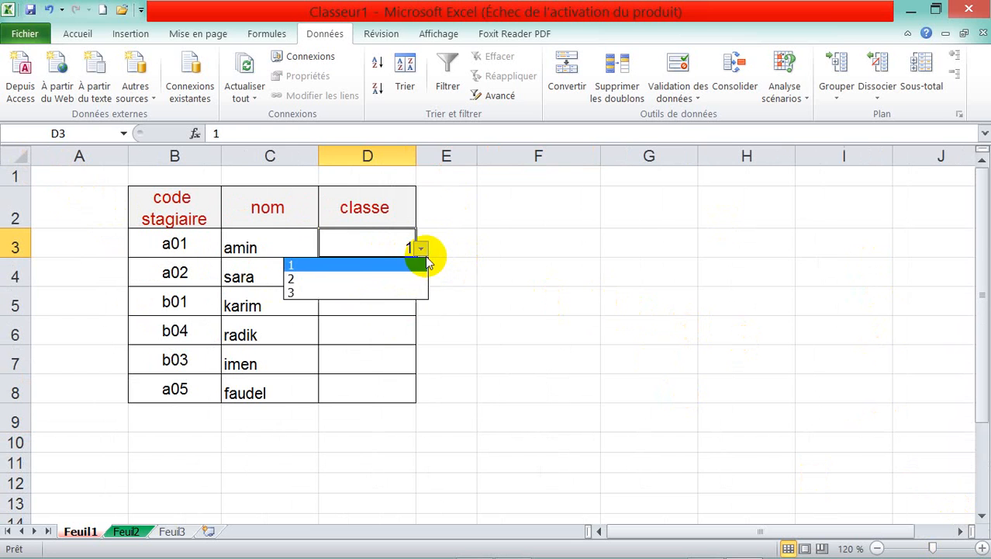
left_click(414, 276)
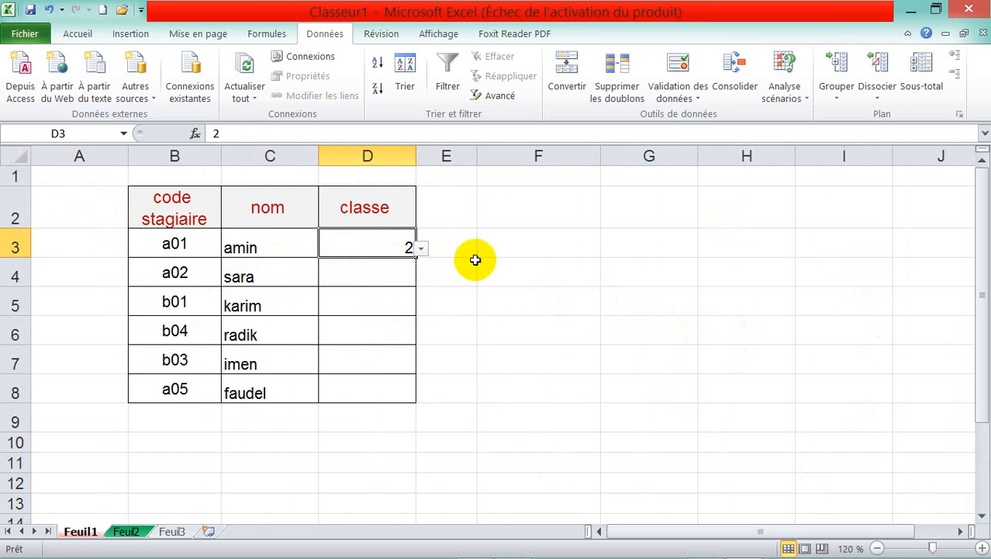
left_click(420, 249)
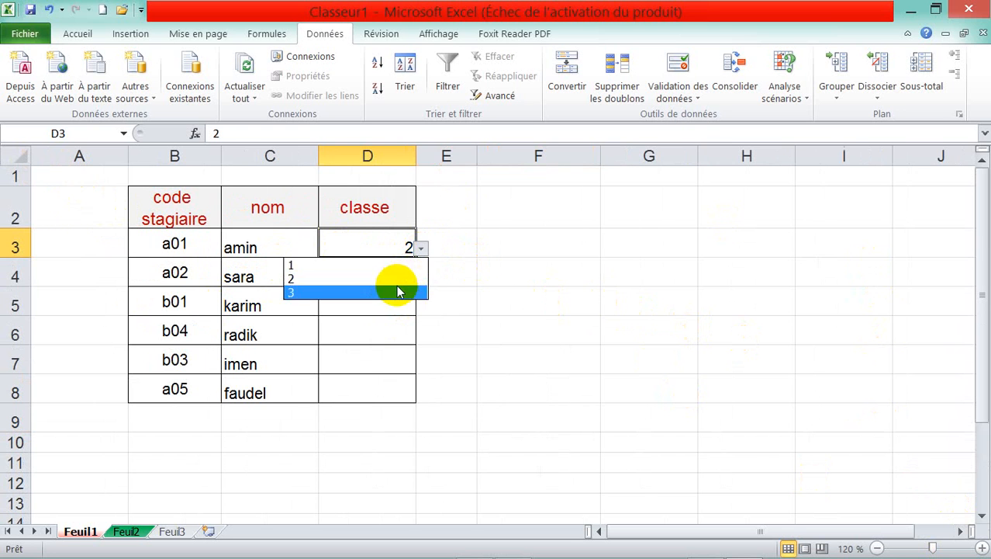
left_click(396, 288)
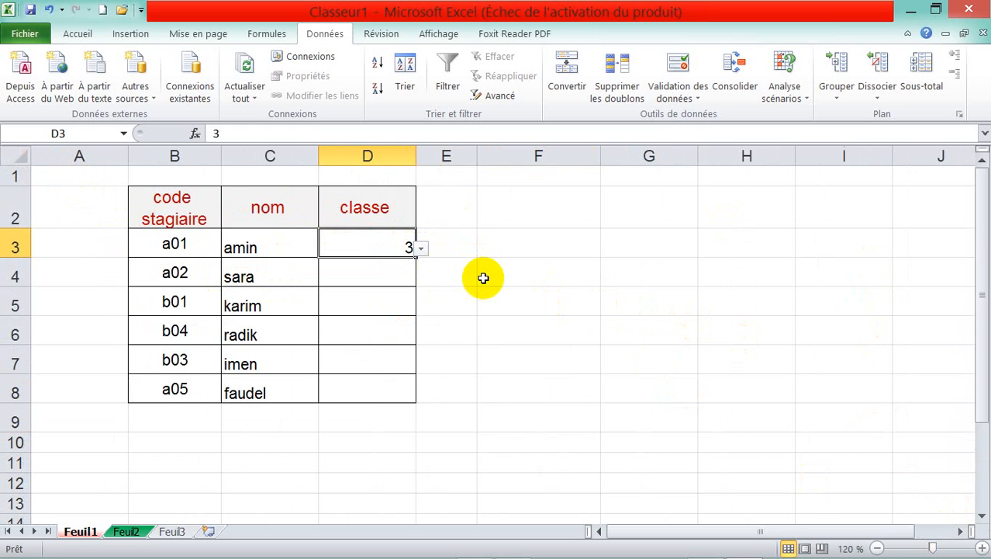
Fill D3 with its drop-down list down through D8 in the classe column
left_click(383, 281)
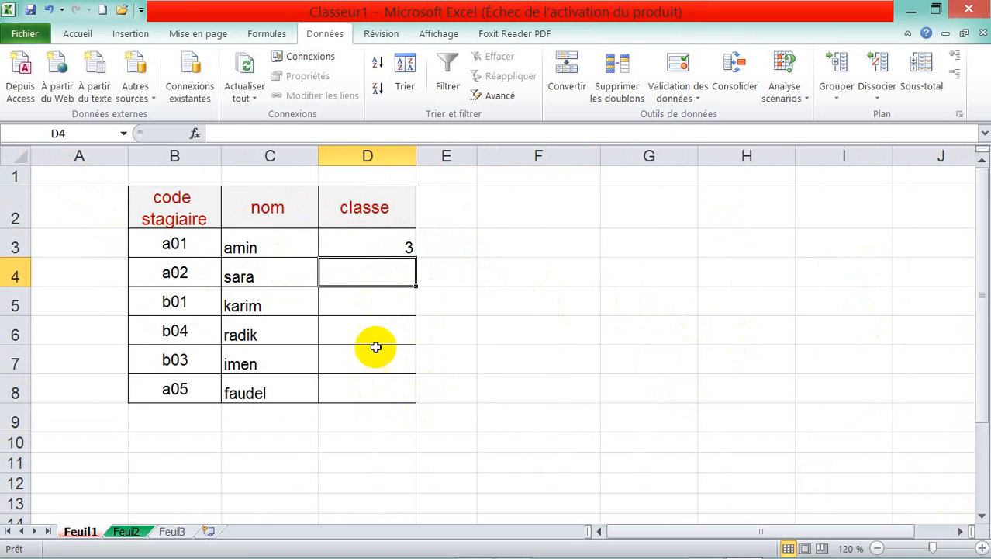
left_click(387, 253)
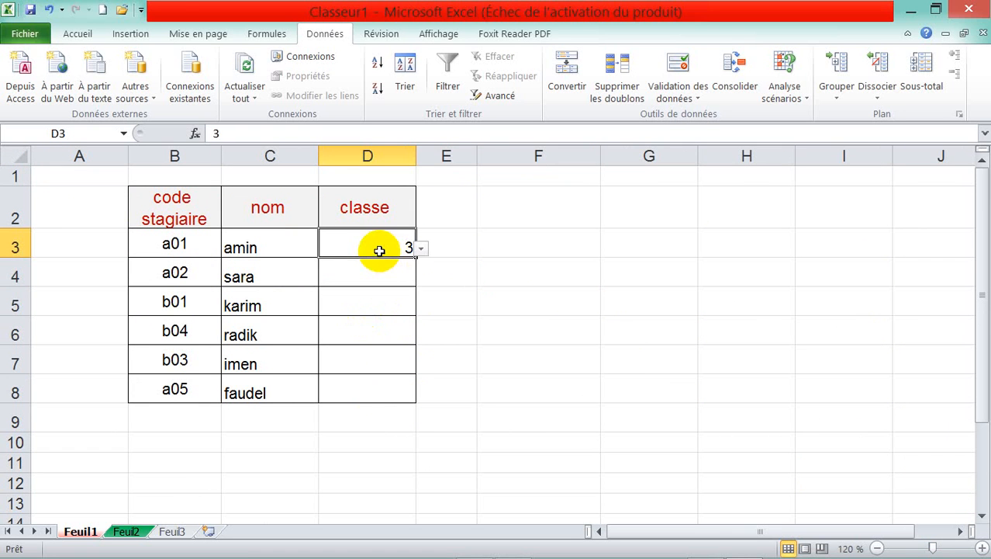
left_click(78, 34)
left_click(56, 76)
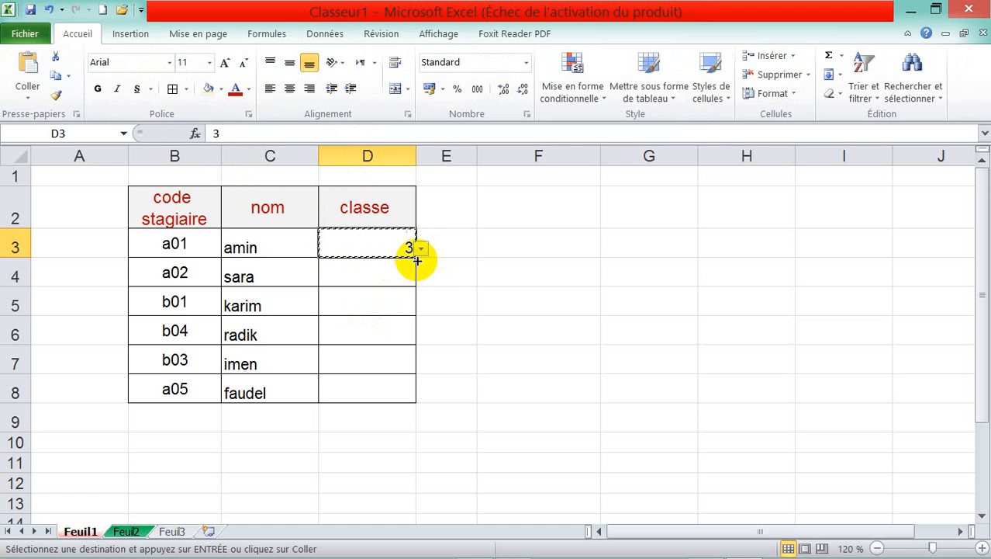
left_click_drag(417, 258, 415, 396)
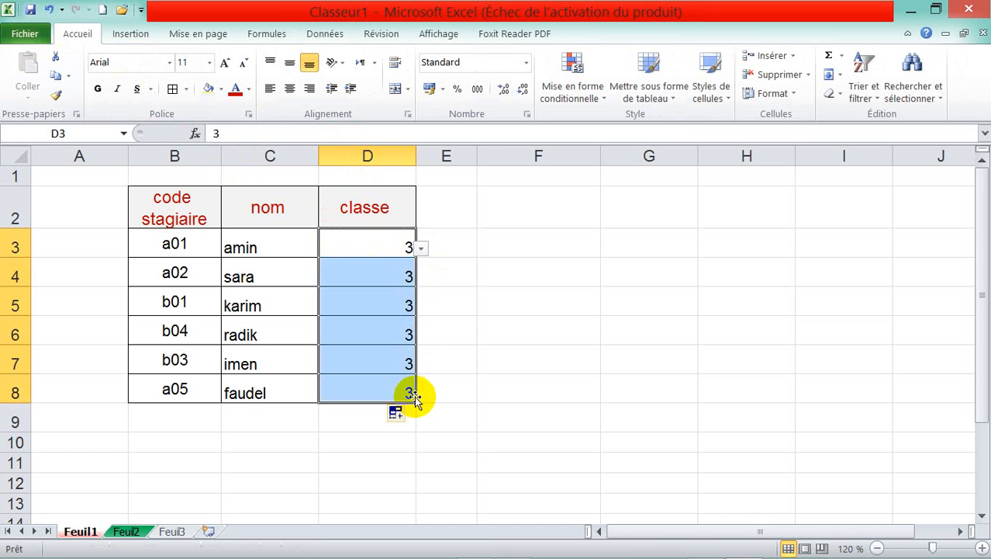
Choose class 2 for D4 and class 1 for D5 from their drop-down lists
left_click(404, 275)
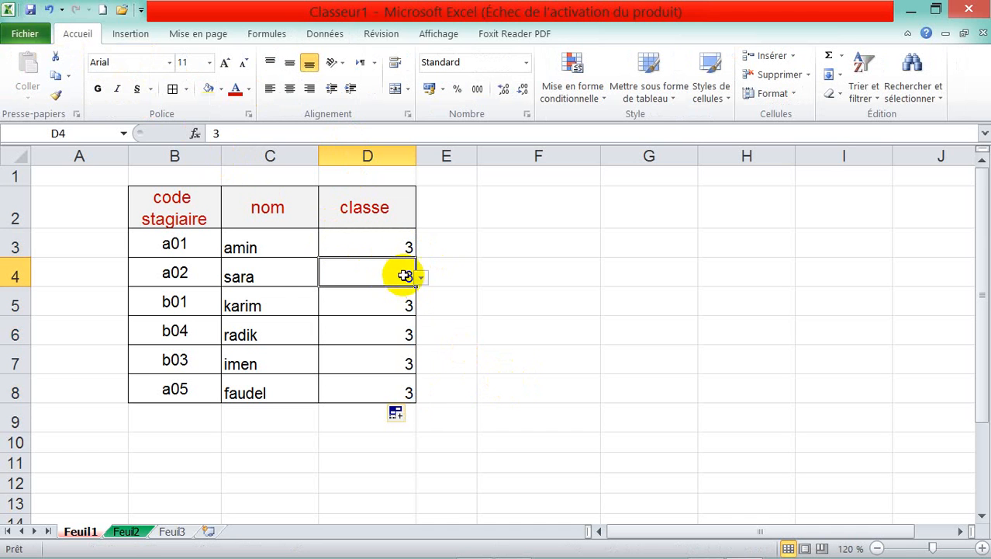
left_click(421, 277)
left_click(409, 304)
left_click(396, 304)
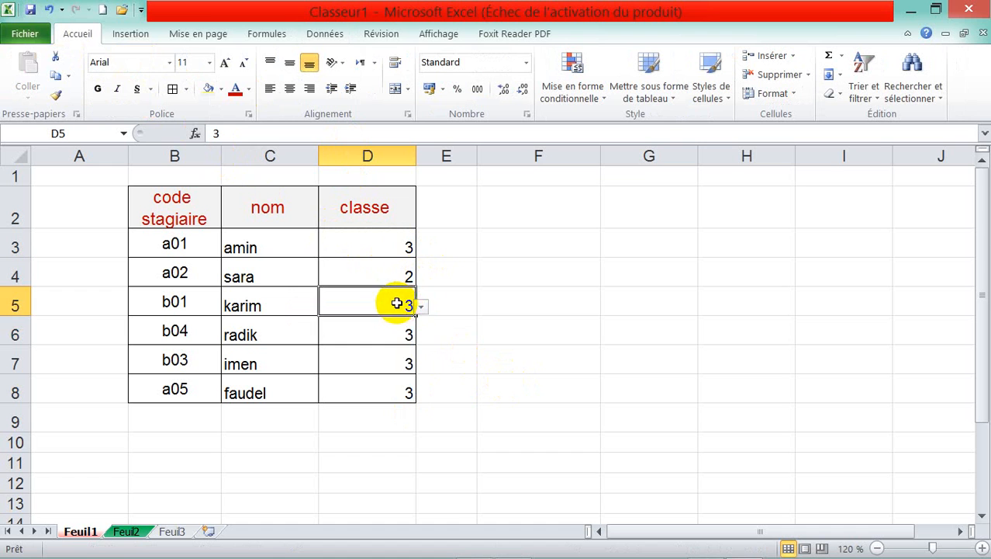
left_click(422, 307)
left_click(403, 323)
Choose class 2 for D6 and class 1 for both D7 and D8 from their drop-down lists
left_click(411, 338)
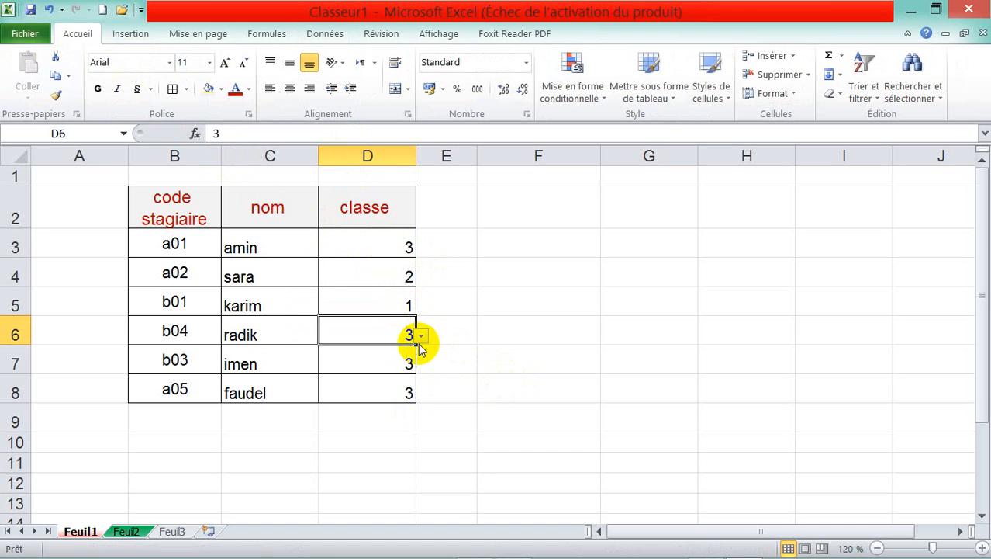
left_click(422, 336)
left_click(411, 364)
left_click(412, 363)
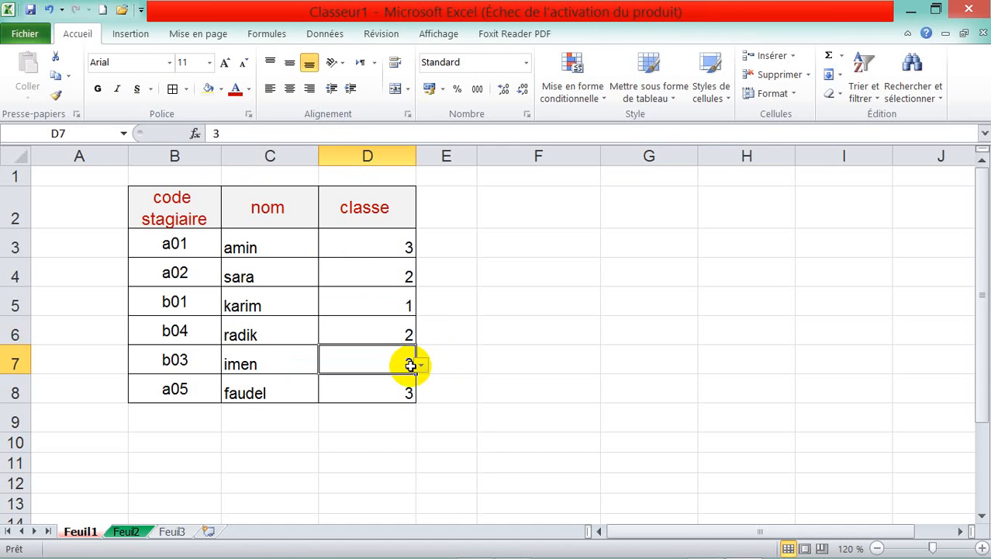
left_click(422, 365)
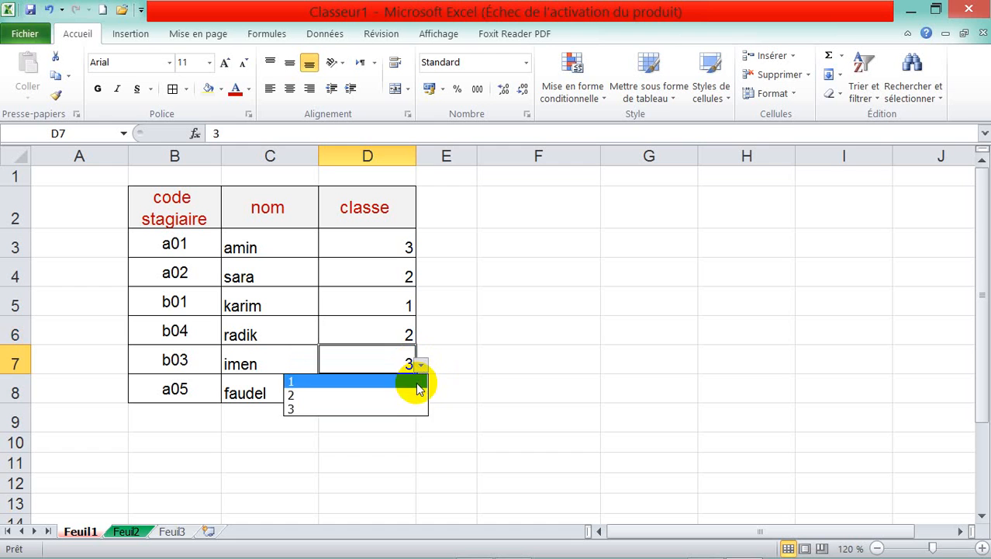
left_click(418, 382)
left_click(432, 391)
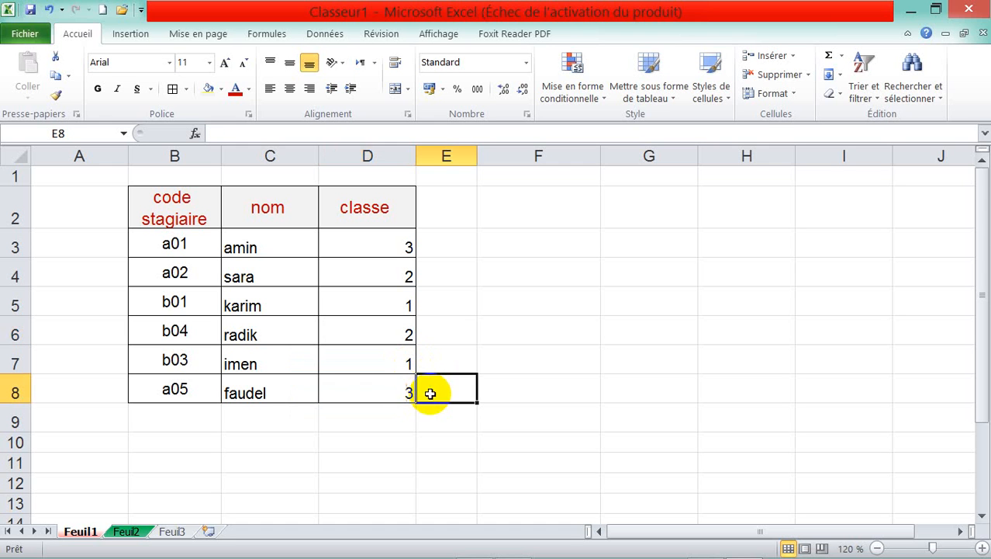
left_click(387, 386)
left_click(419, 395)
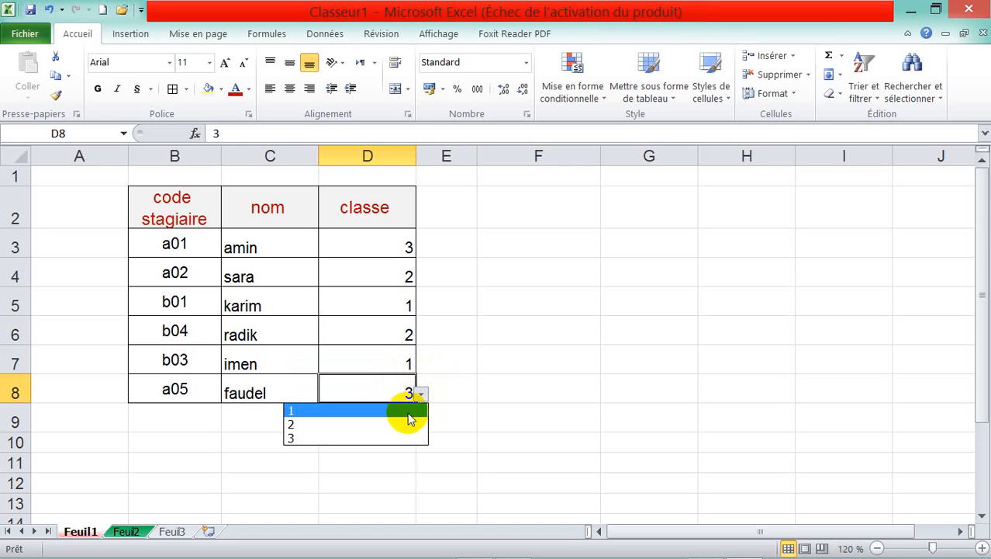
left_click(410, 412)
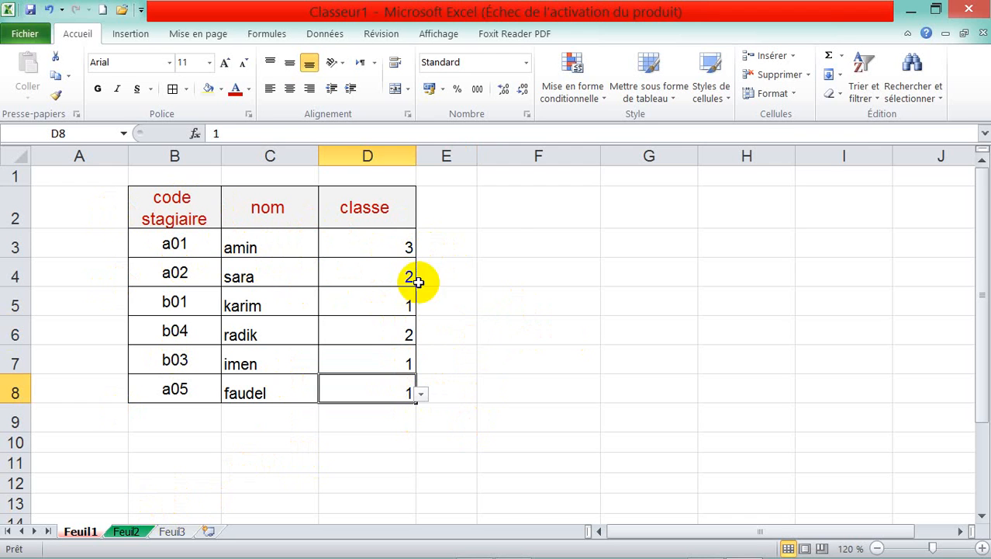
Format the range F2:H5 with all borders, a light grey fill and red font colour
left_click(506, 214)
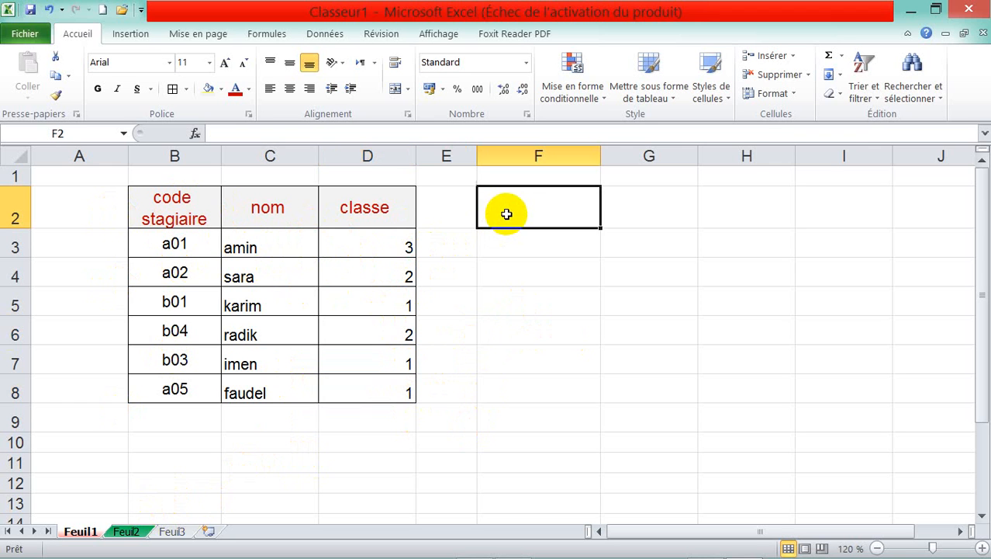
left_click(633, 208)
left_click(721, 210)
left_click_drag(508, 213, 724, 293)
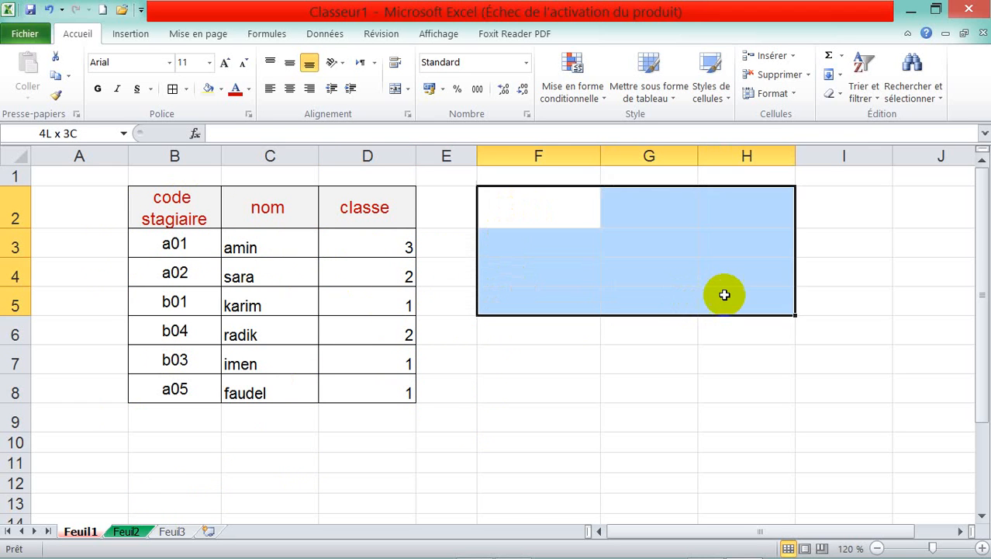
left_click(187, 90)
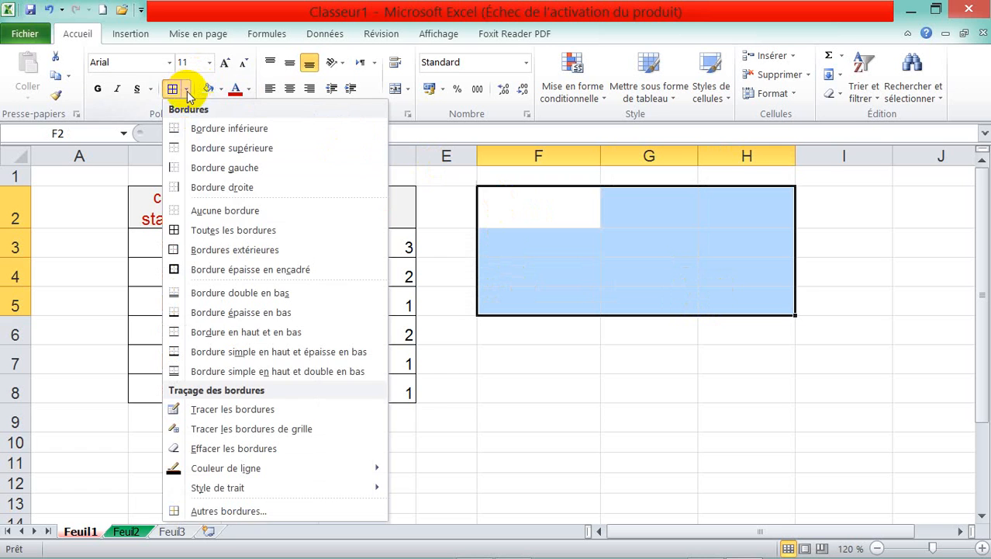
left_click(203, 237)
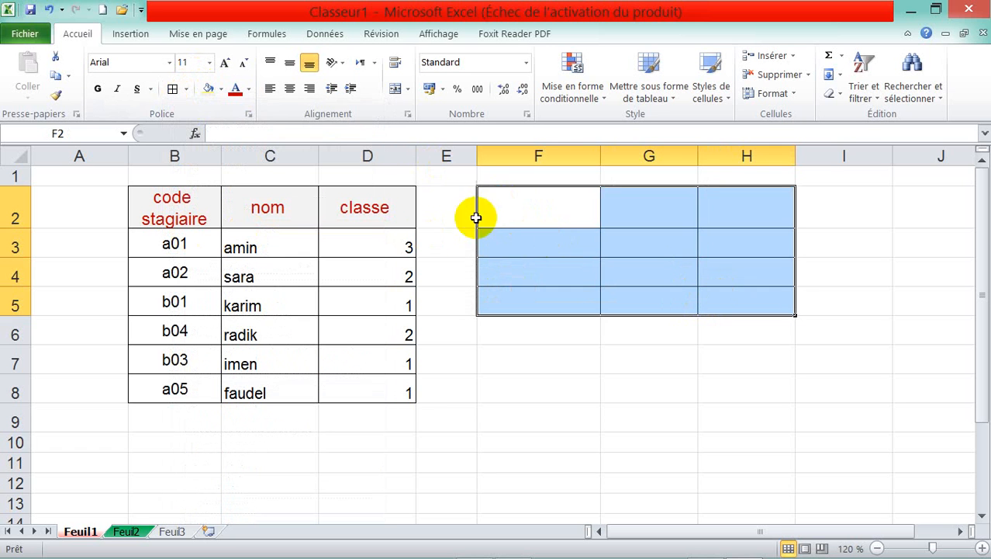
left_click(205, 91)
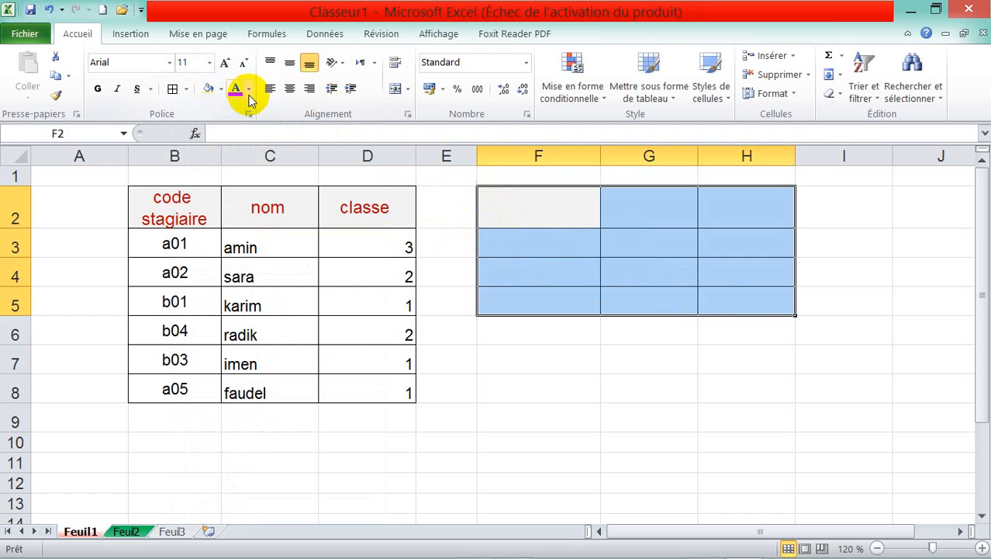
Enter the header n in F2 and designation in G2
left_click(544, 207)
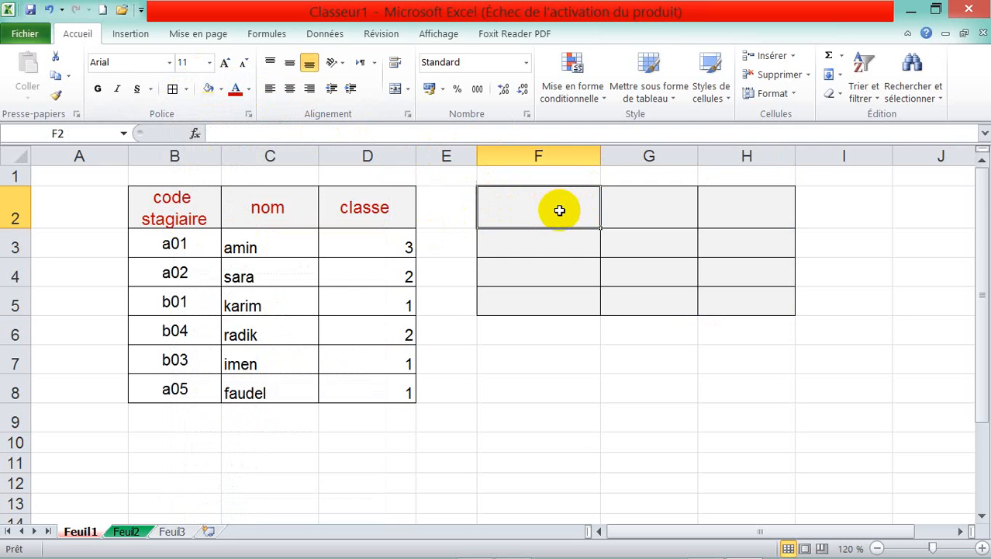
type("n")
key("Tab")
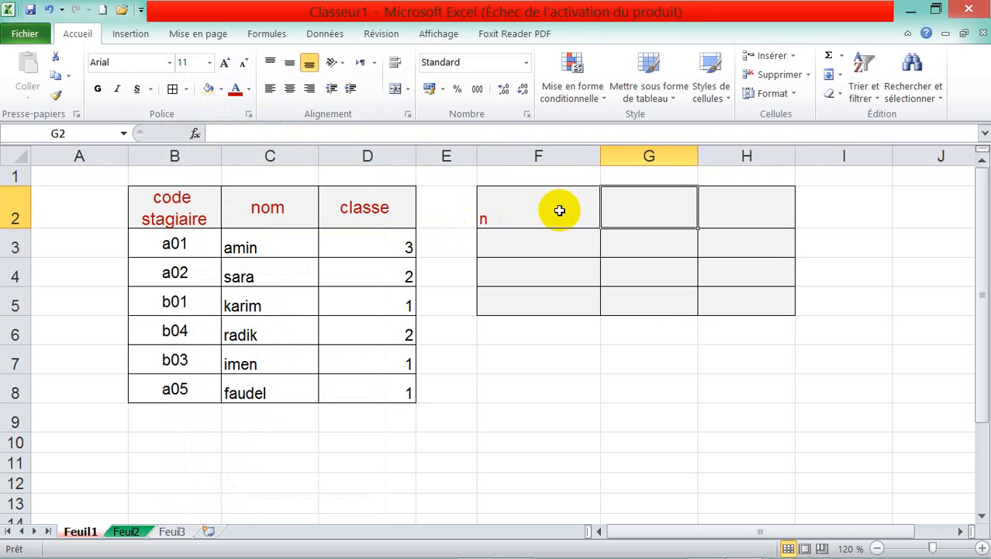
type("designation")
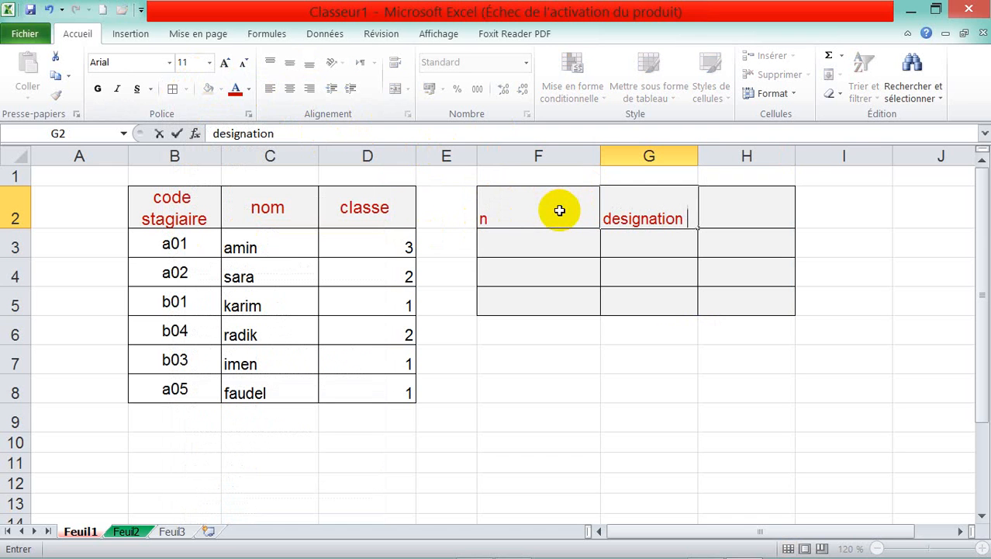
left_click(532, 249)
Centre the headers in F2:G2 both horizontally and vertically
left_click_drag(543, 208, 584, 215)
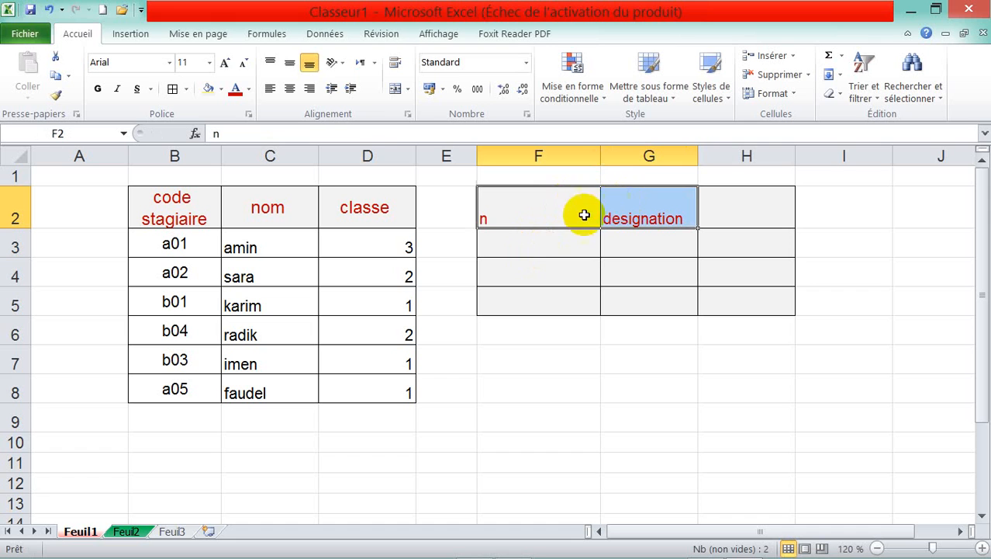
left_click(289, 89)
left_click(290, 64)
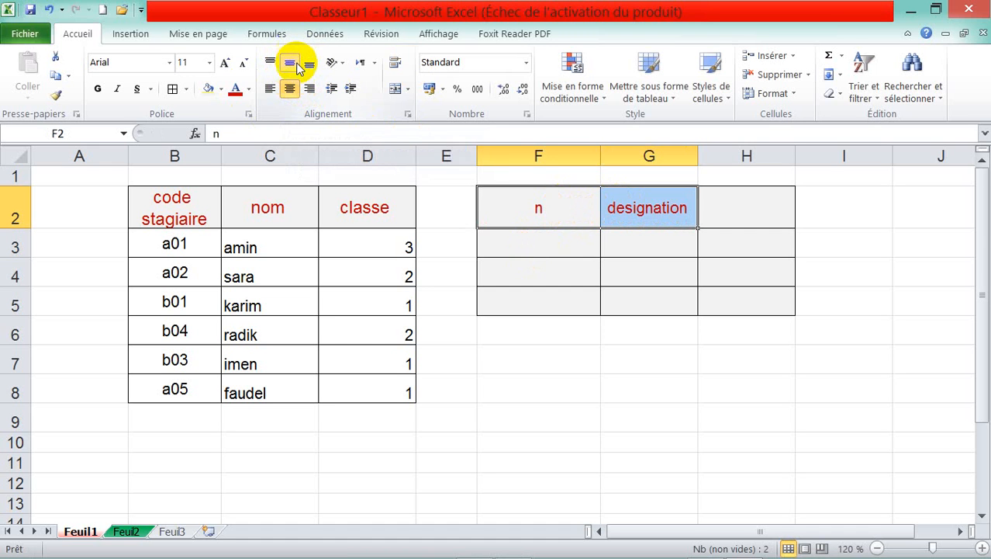
left_click(539, 328)
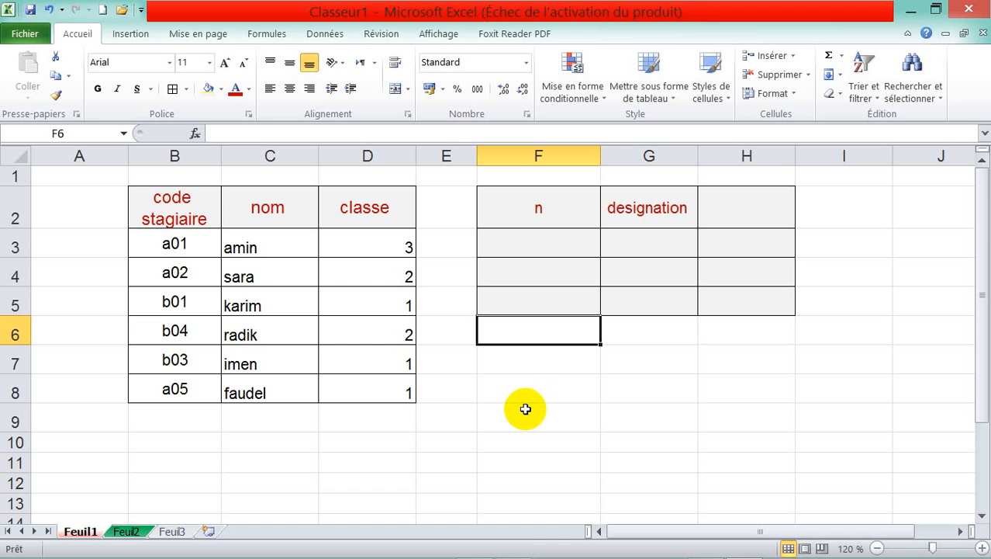
Centre the classe values in D3:D8 both horizontally and vertically
left_click_drag(385, 250, 386, 383)
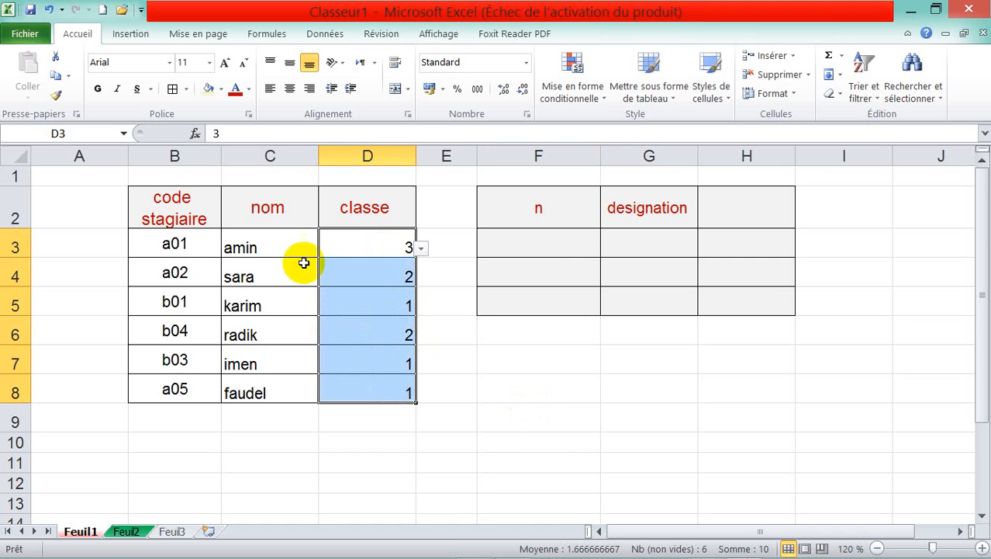
left_click(290, 88)
left_click(288, 68)
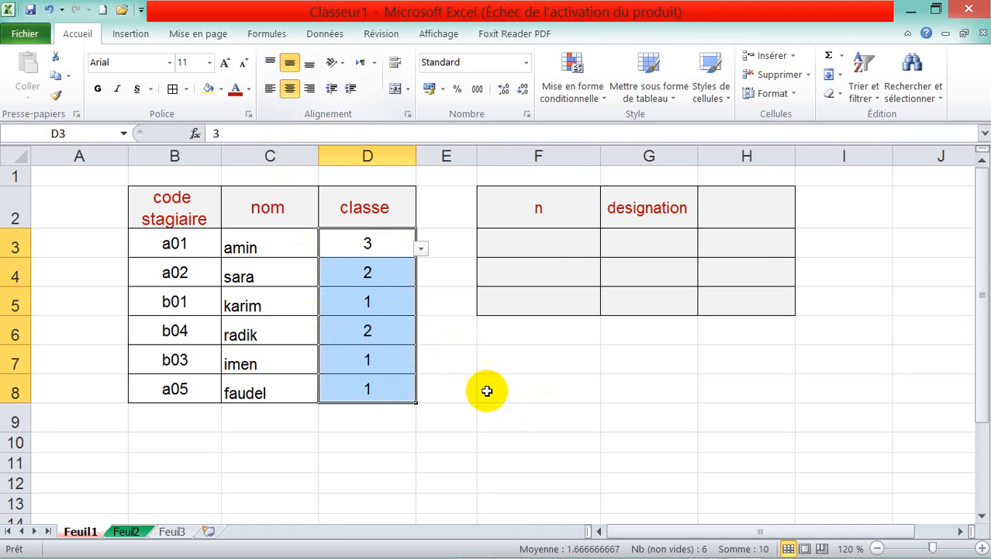
left_click(486, 388)
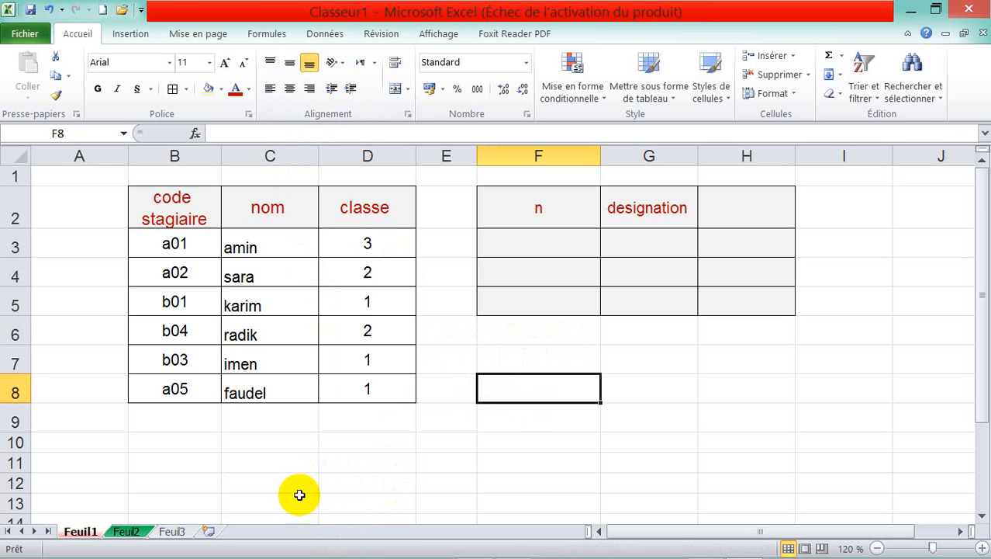
mouse_move(342, 556)
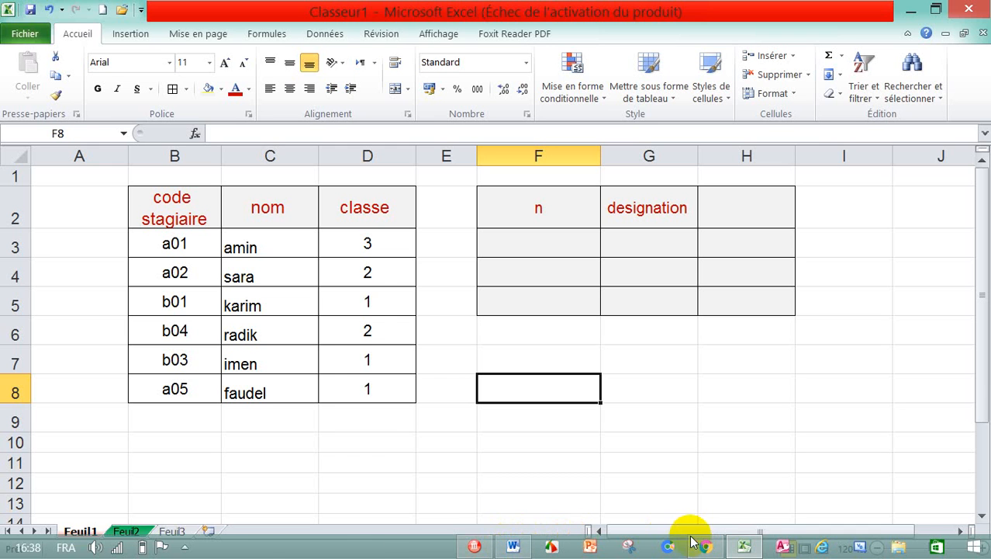
left_click(186, 549)
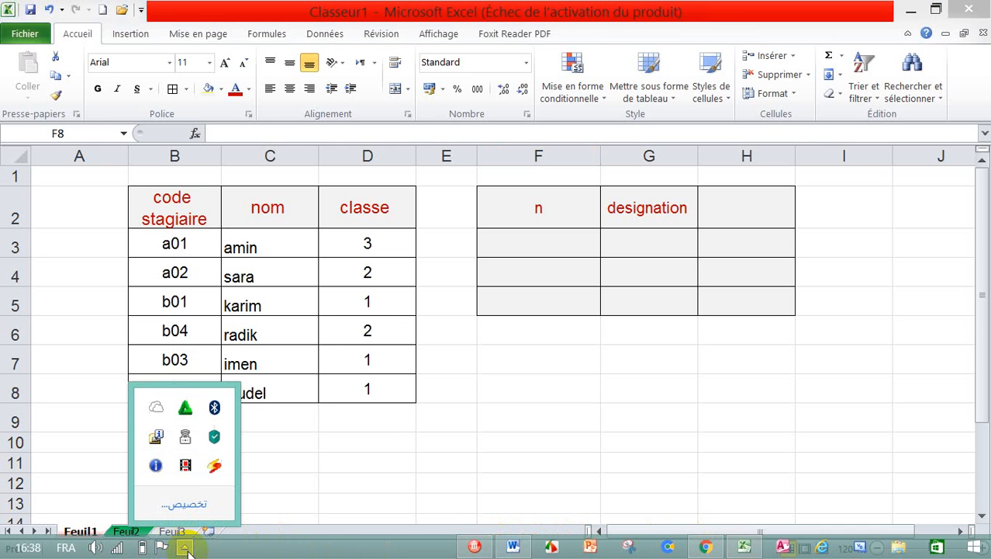
right_click(187, 466)
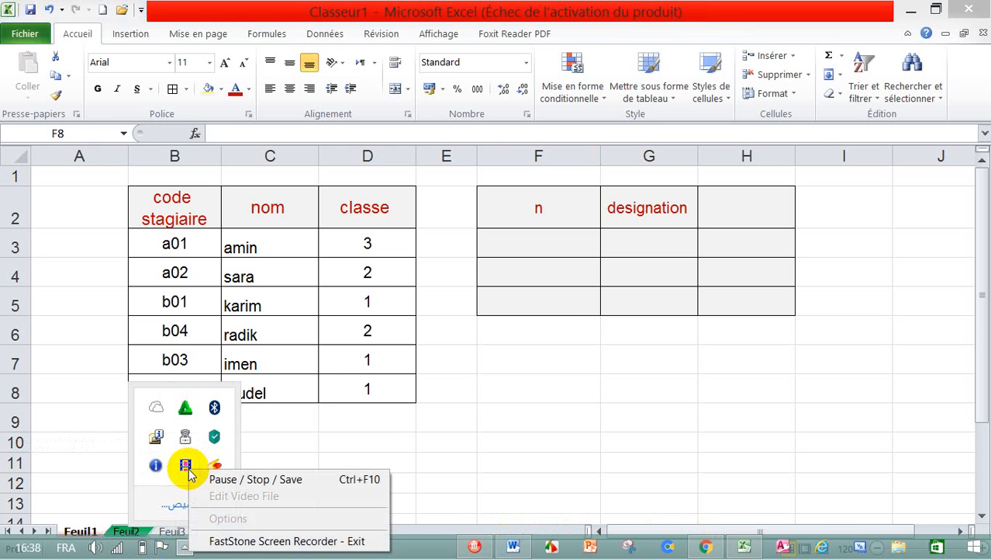